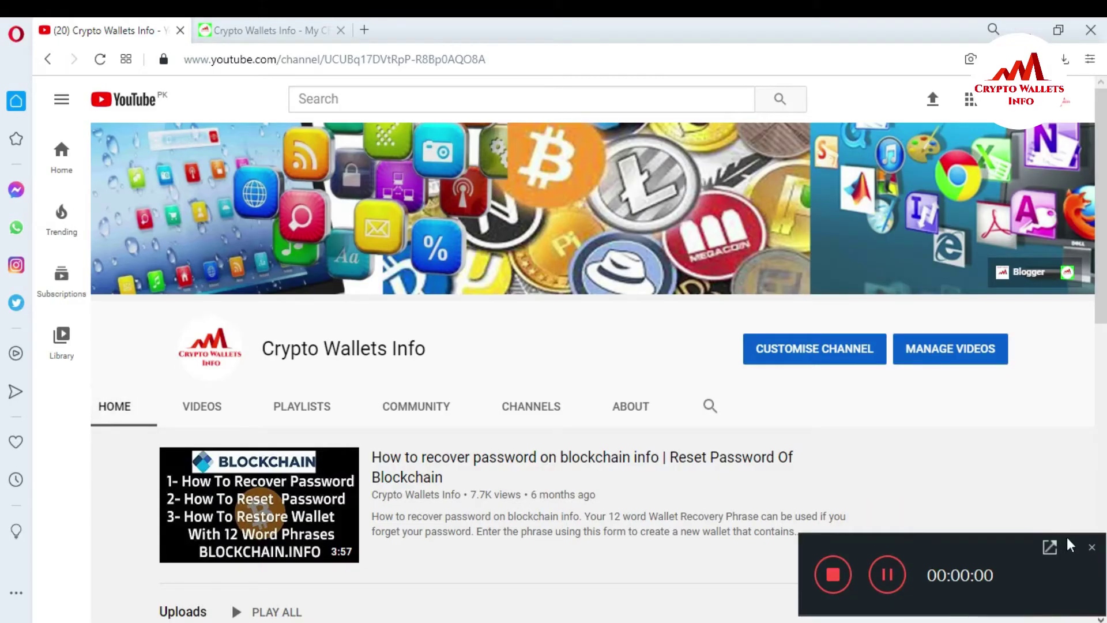
# - Switch from the YouTube channel to the Crypto Wallets Info blog's How to Add Crypto Wallets post
pyautogui.click(1070, 545)
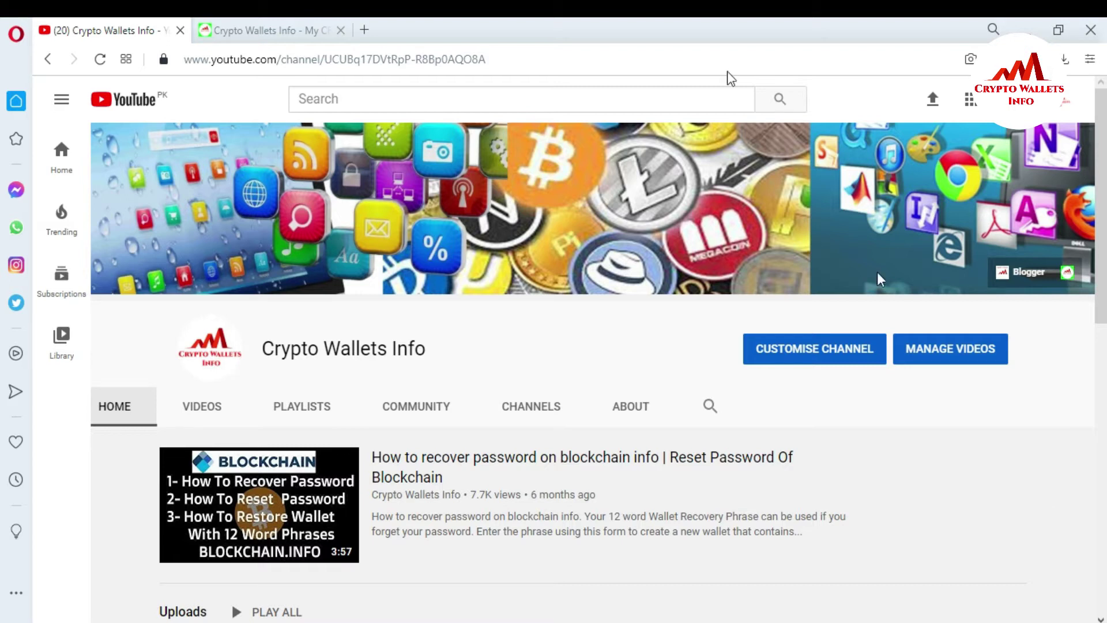
pyautogui.click(274, 26)
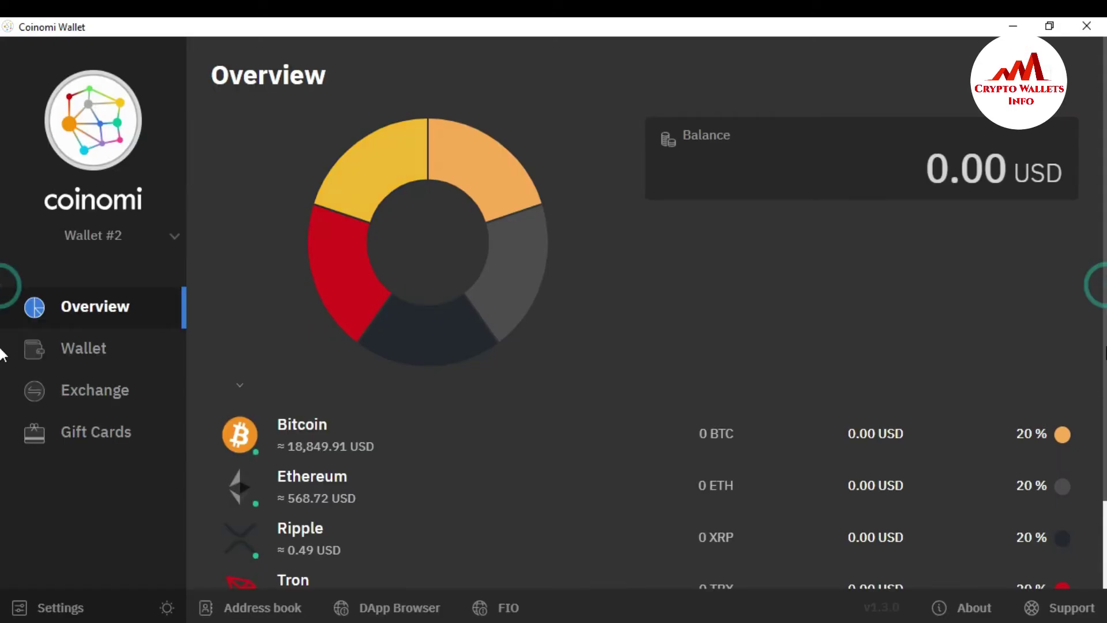
# - Open Manage Wallets from the Wallet #2 dropdown in the sidebar
pyautogui.scroll(-2, 2, 369)
pyautogui.scroll(2, 1, 403)
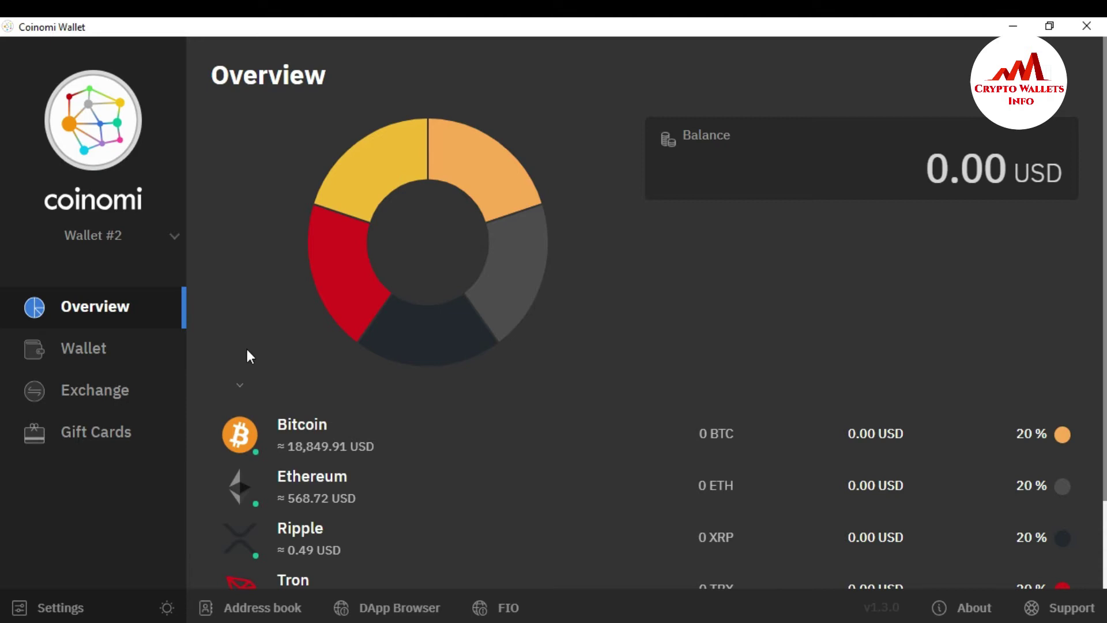
pyautogui.click(172, 242)
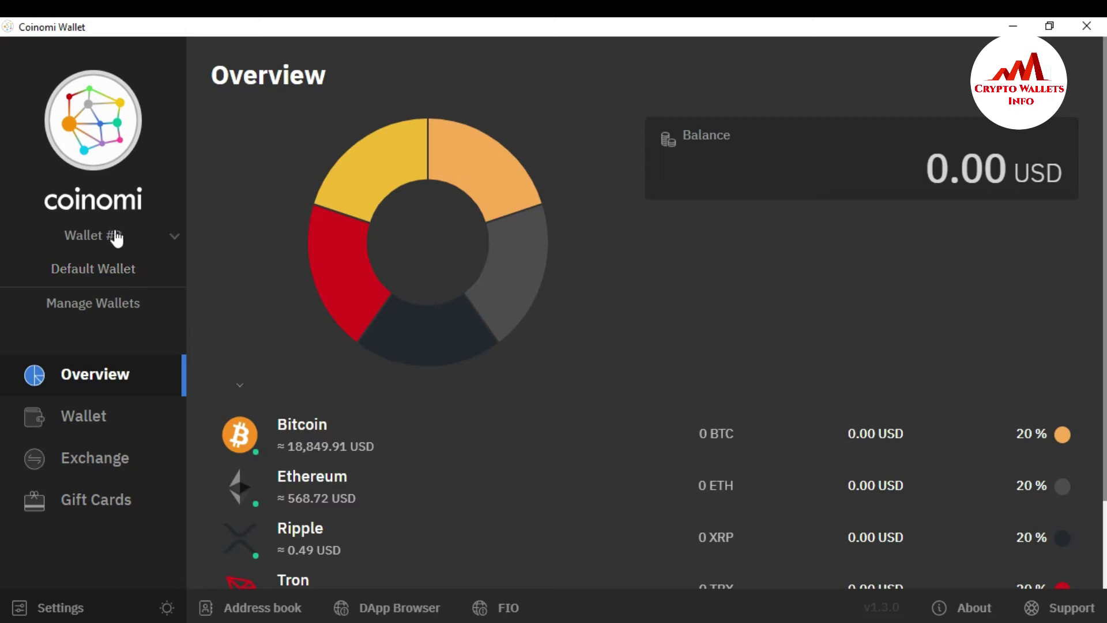
pyautogui.click(237, 265)
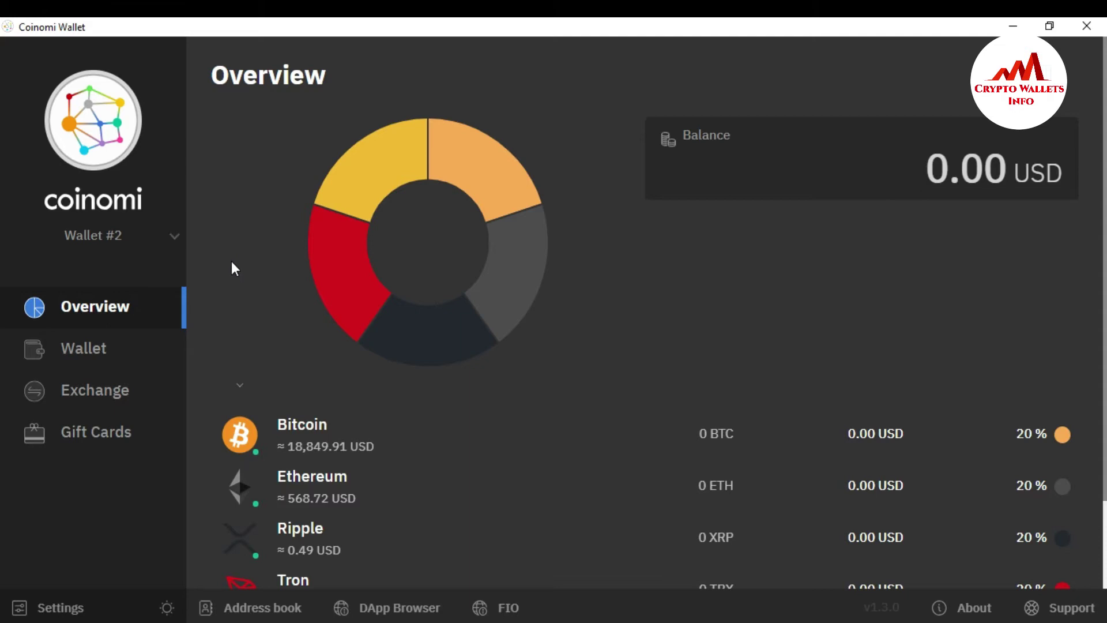
pyautogui.click(175, 237)
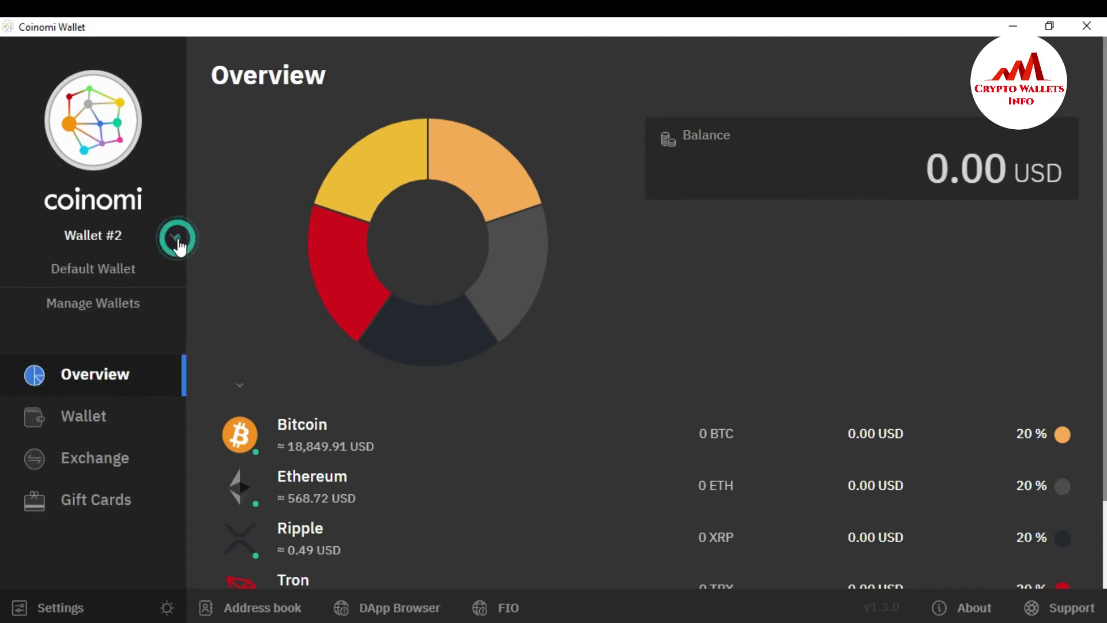
pyautogui.click(107, 310)
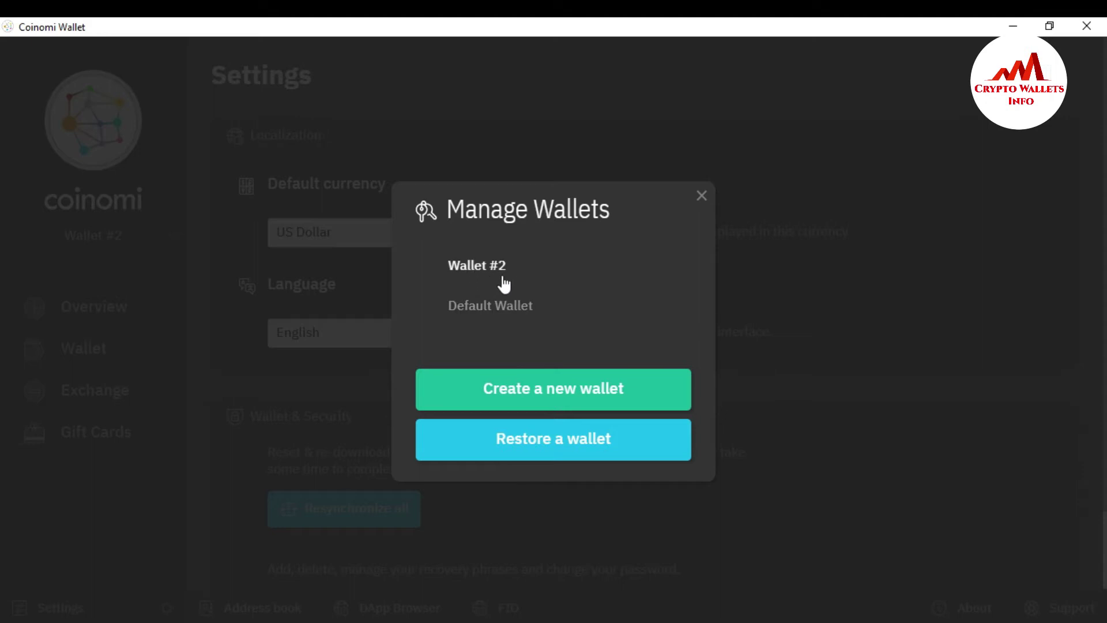
# - Choose 'Create a new wallet' to generate a new 24-word recovery phrase
pyautogui.click(546, 401)
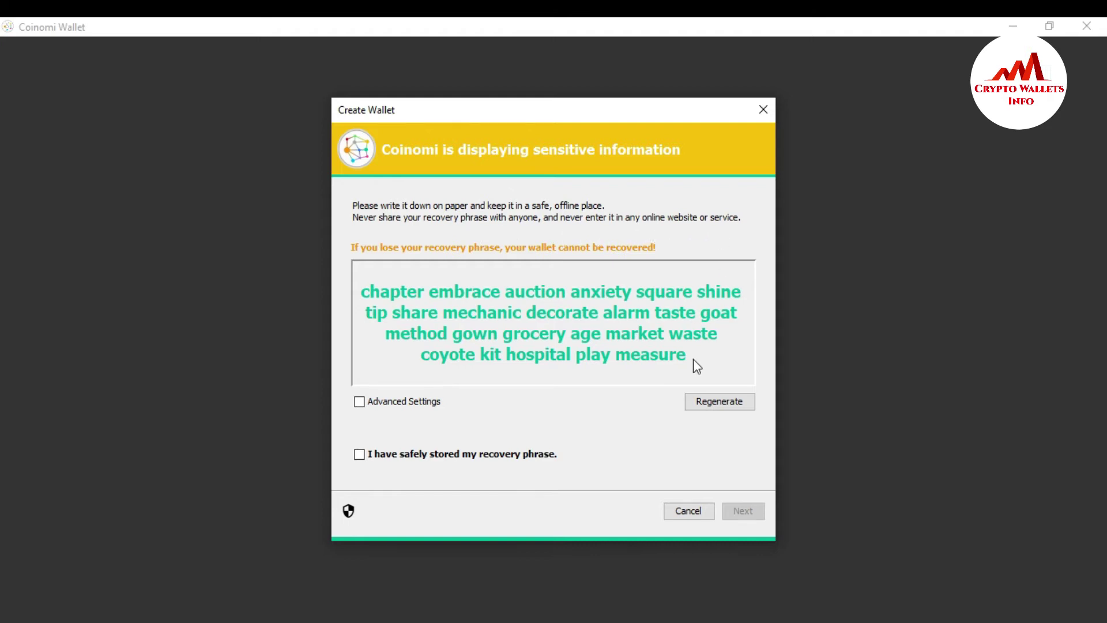
# - Paste the copied recovery phrase into Notepad with an empty line above it
pyautogui.moveTo(668, 362); pyautogui.dragTo(362, 300)
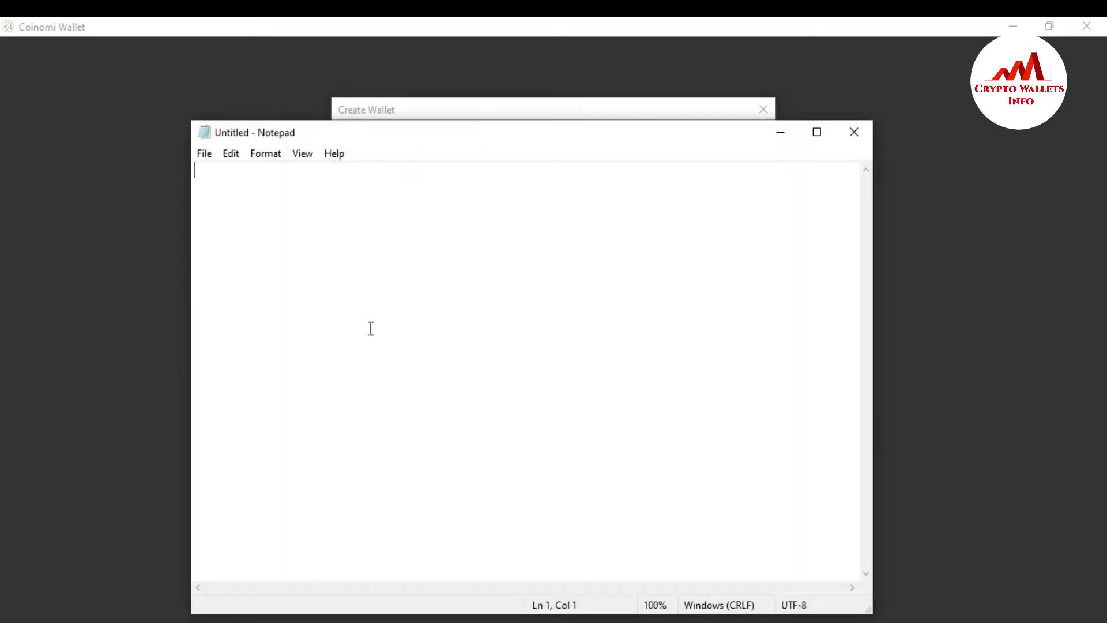
pyautogui.hotkey('ctrl', 'v')
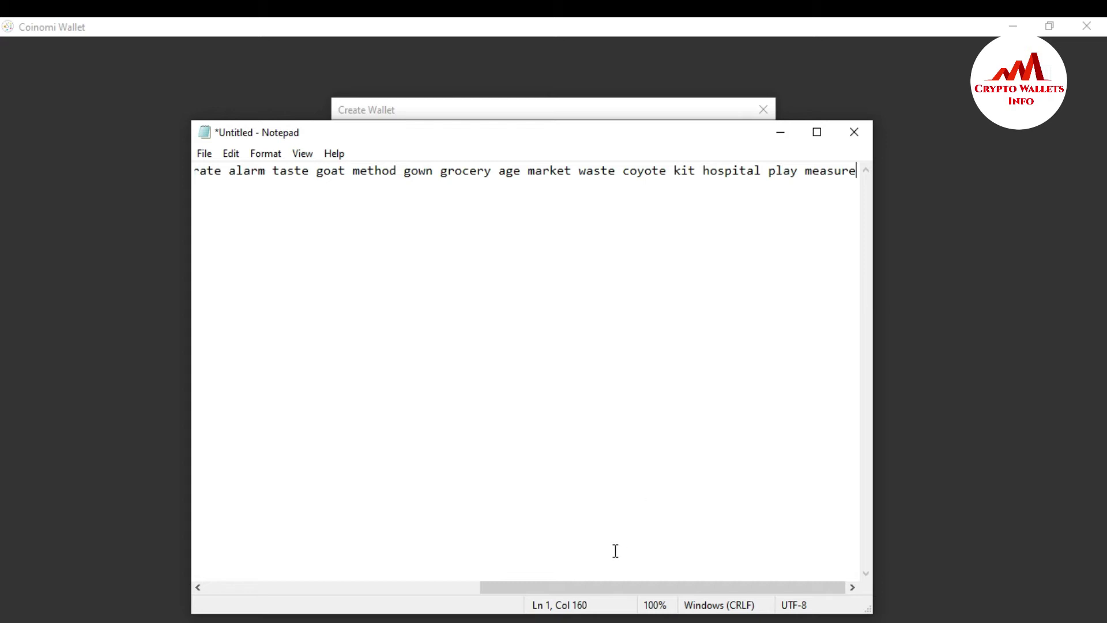
pyautogui.moveTo(601, 586); pyautogui.dragTo(241, 522)
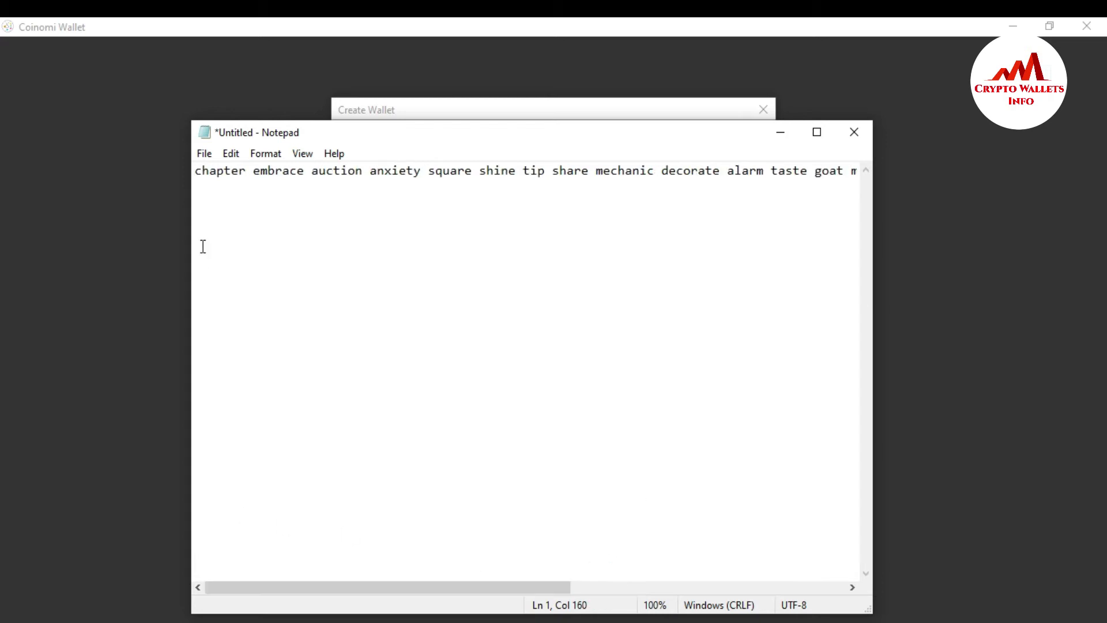
pyautogui.click(194, 173)
pyautogui.press('Return')
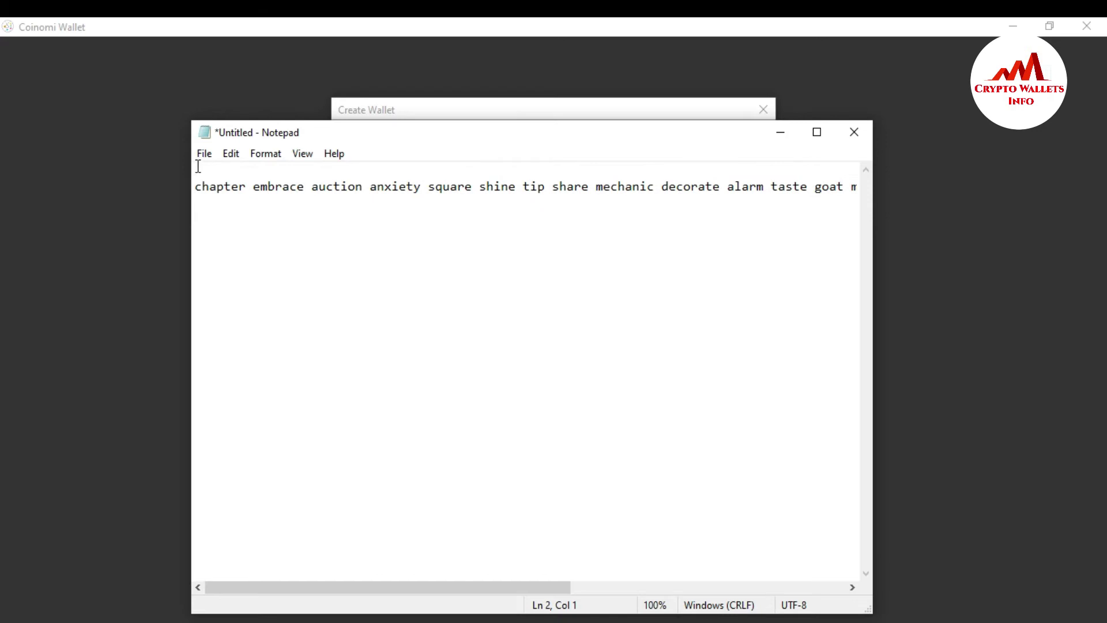
# - Add the heading 'COINOMI WALLET 24 WORDS' with a blank line before the phrase
pyautogui.click(199, 171)
pyautogui.write('COIN')
pyautogui.write('OMI WALLET 24 WORDS')
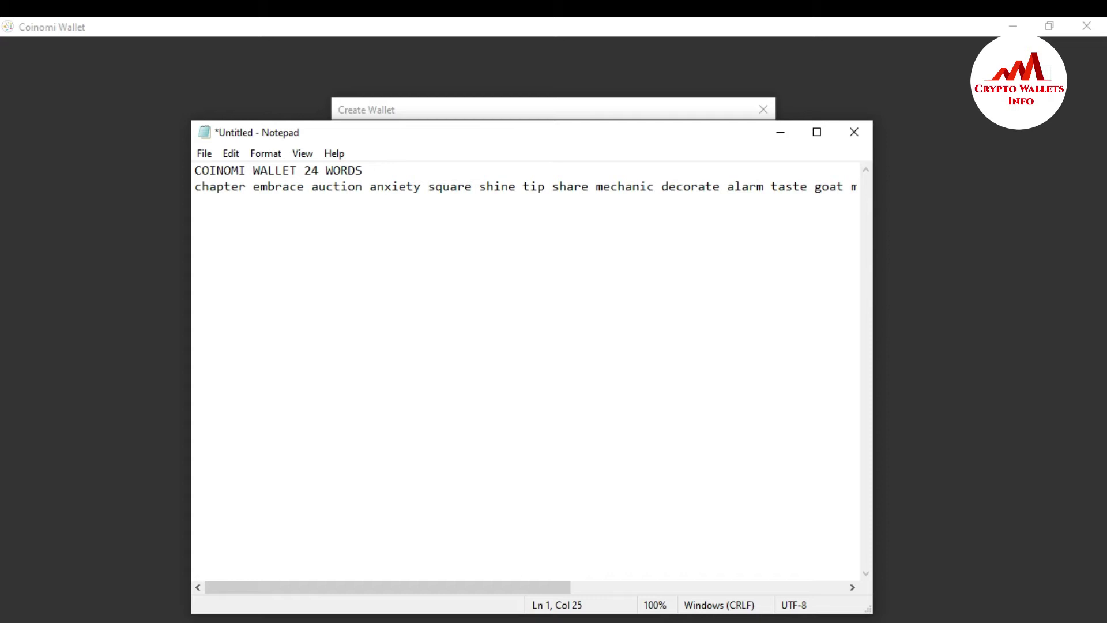
pyautogui.click(199, 186)
pyautogui.click(195, 186)
pyautogui.press('Return')
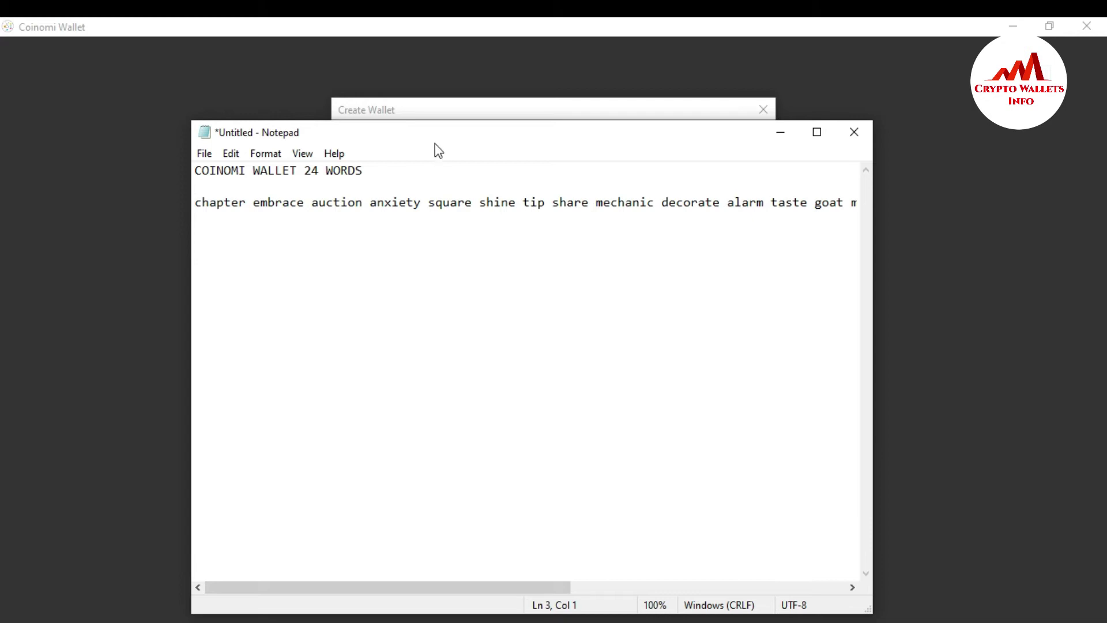
# - Reposition the Notepad window so the recovery phrase stays visible
pyautogui.moveTo(437, 140); pyautogui.dragTo(373, 374)
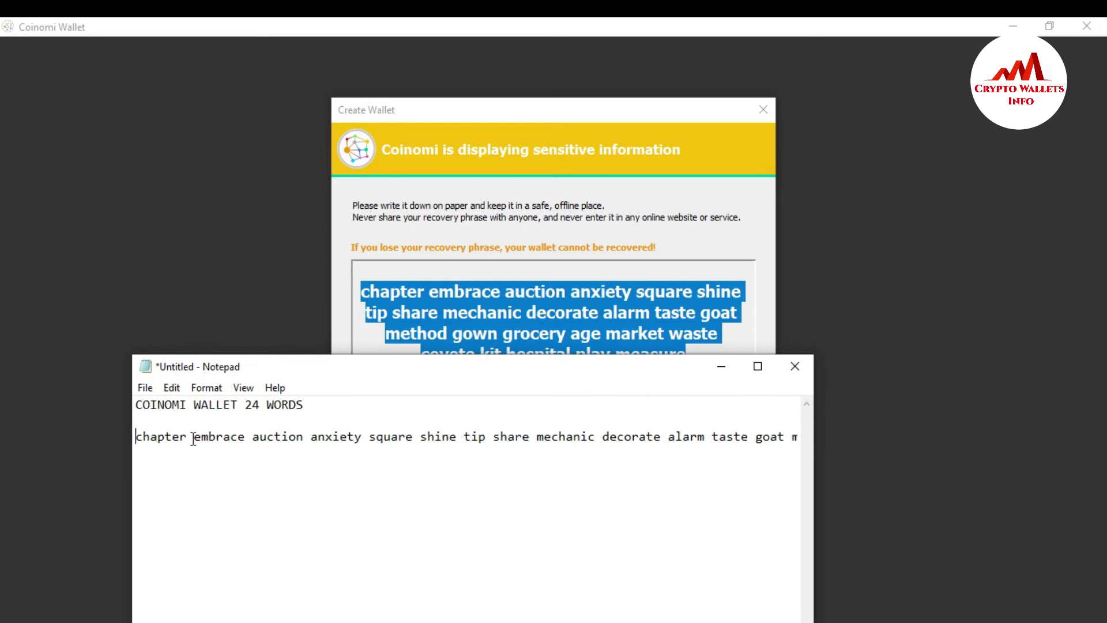
pyautogui.moveTo(191, 436); pyautogui.dragTo(184, 438)
pyautogui.moveTo(254, 437); pyautogui.dragTo(304, 437)
pyautogui.moveTo(431, 369); pyautogui.dragTo(442, 244)
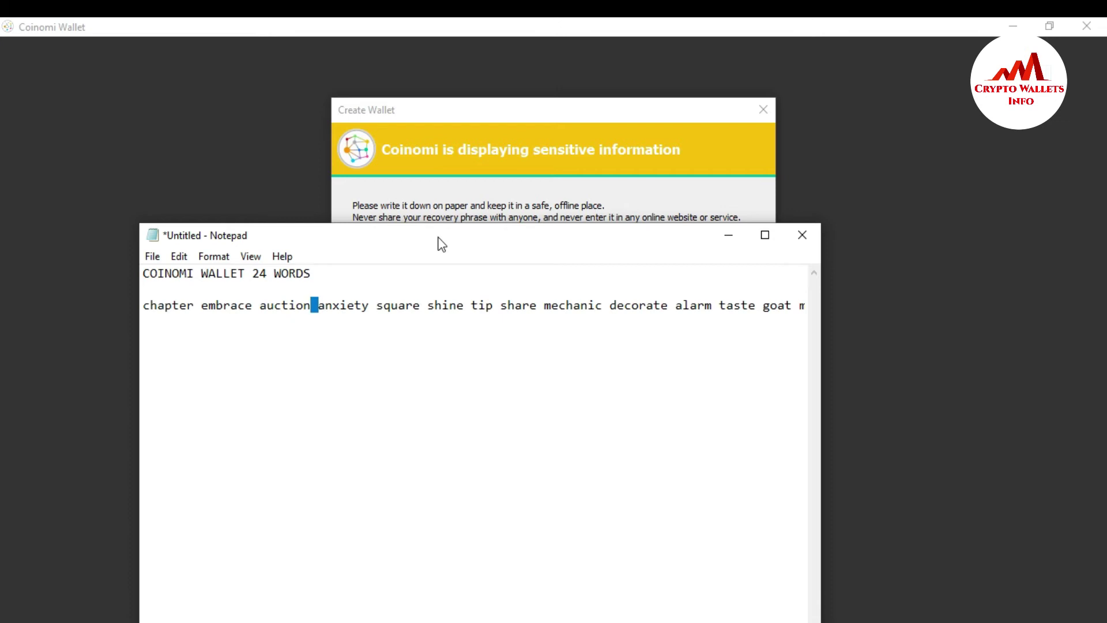
# - Tick 'I have safely stored my recovery phrase' and proceed to confirmation
pyautogui.click(728, 238)
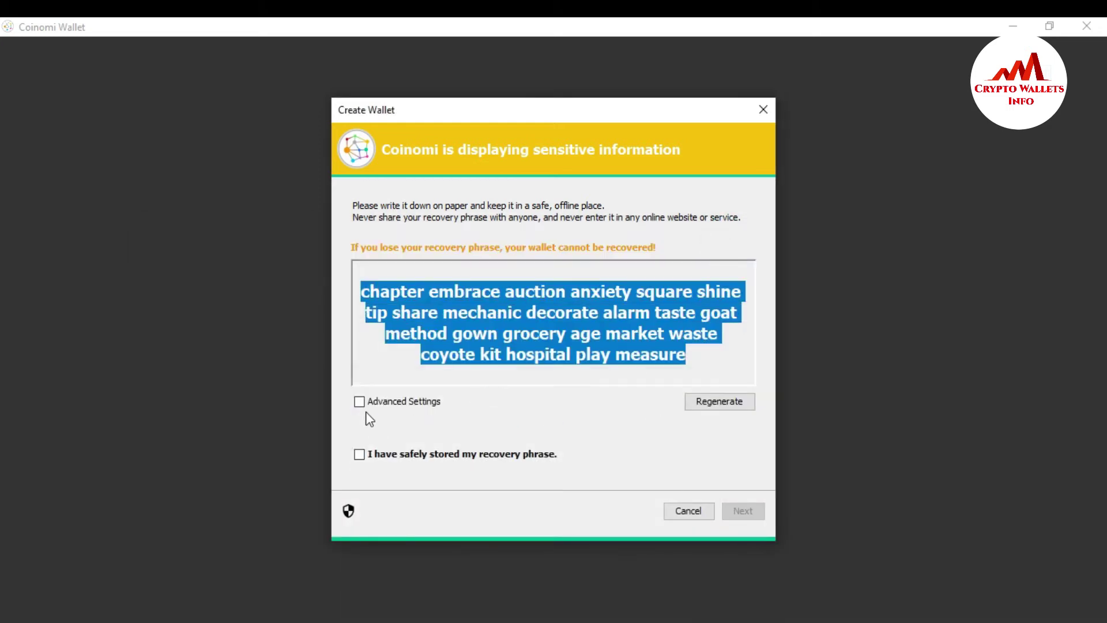
pyautogui.click(359, 453)
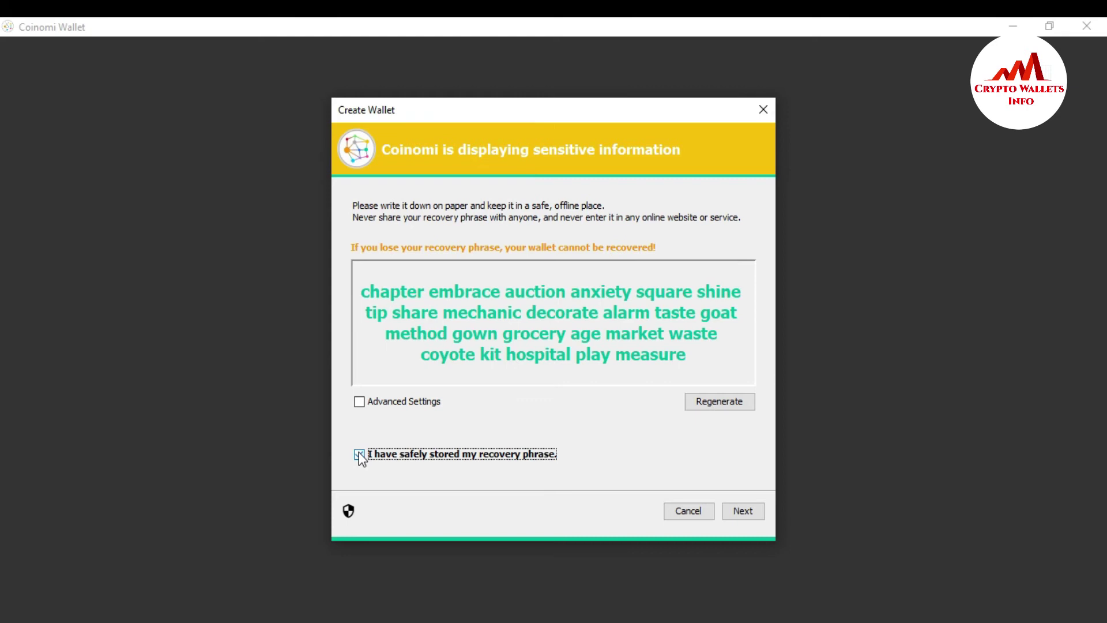
pyautogui.click(738, 516)
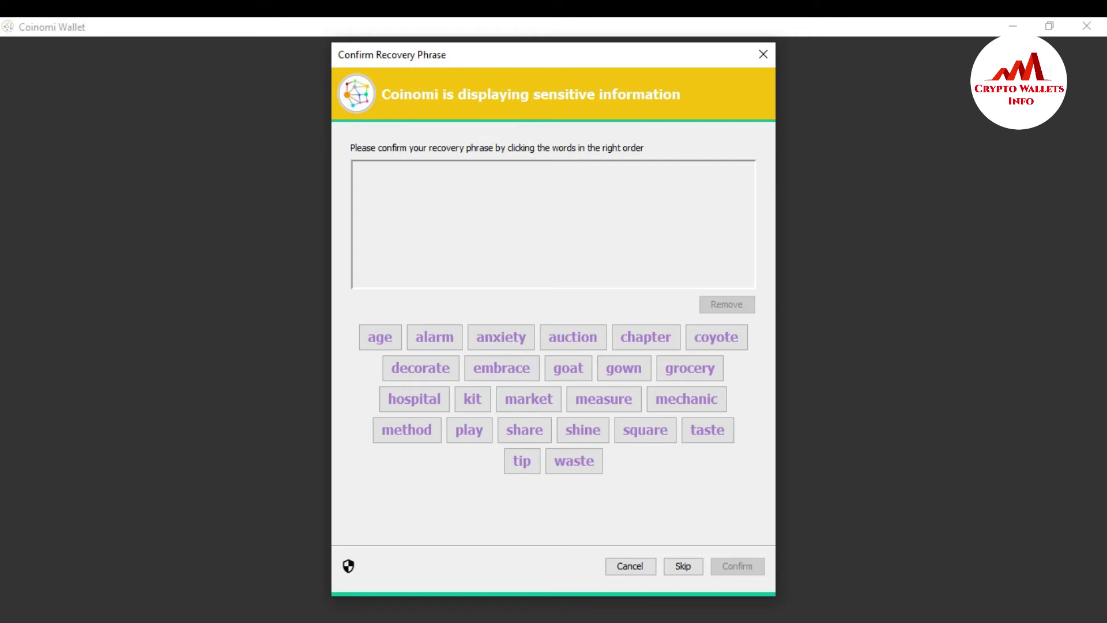
# - Place the phrase note below the dialog and pick the first five words, starting chapter, embrace, auction
pyautogui.click(539, 621)
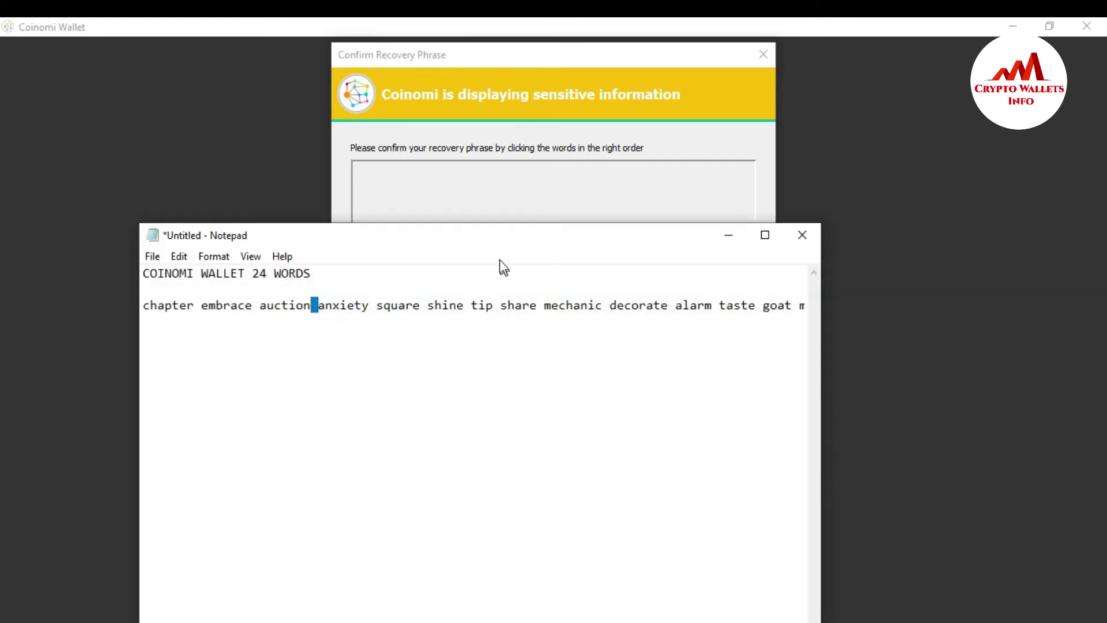
pyautogui.moveTo(497, 241); pyautogui.dragTo(622, 515)
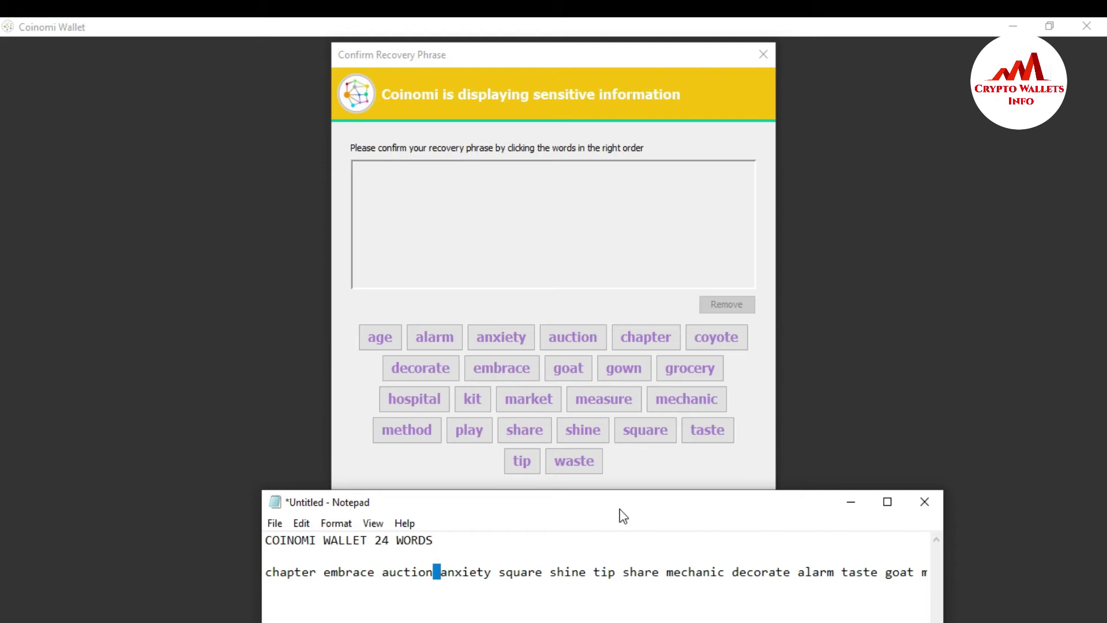
pyautogui.click(582, 557)
pyautogui.click(657, 337)
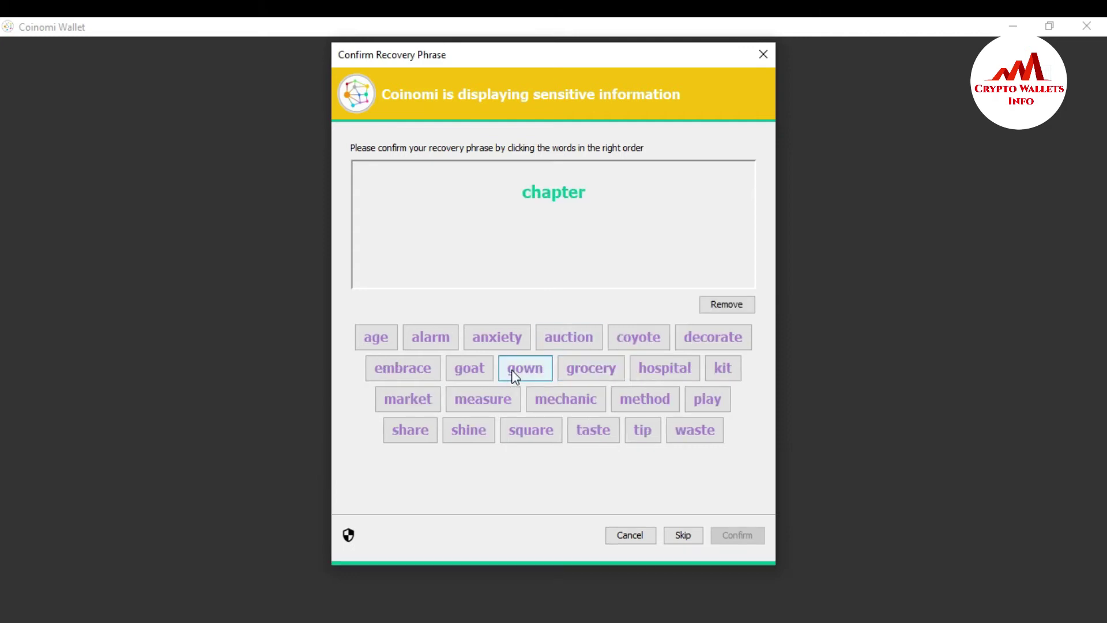
pyautogui.click(417, 371)
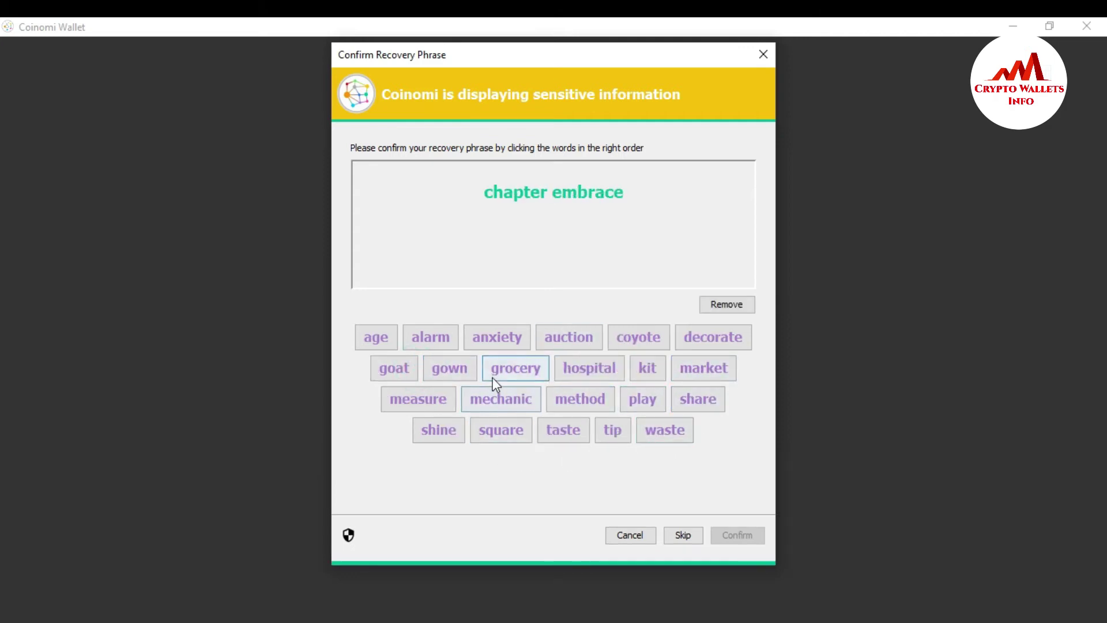
pyautogui.click(562, 337)
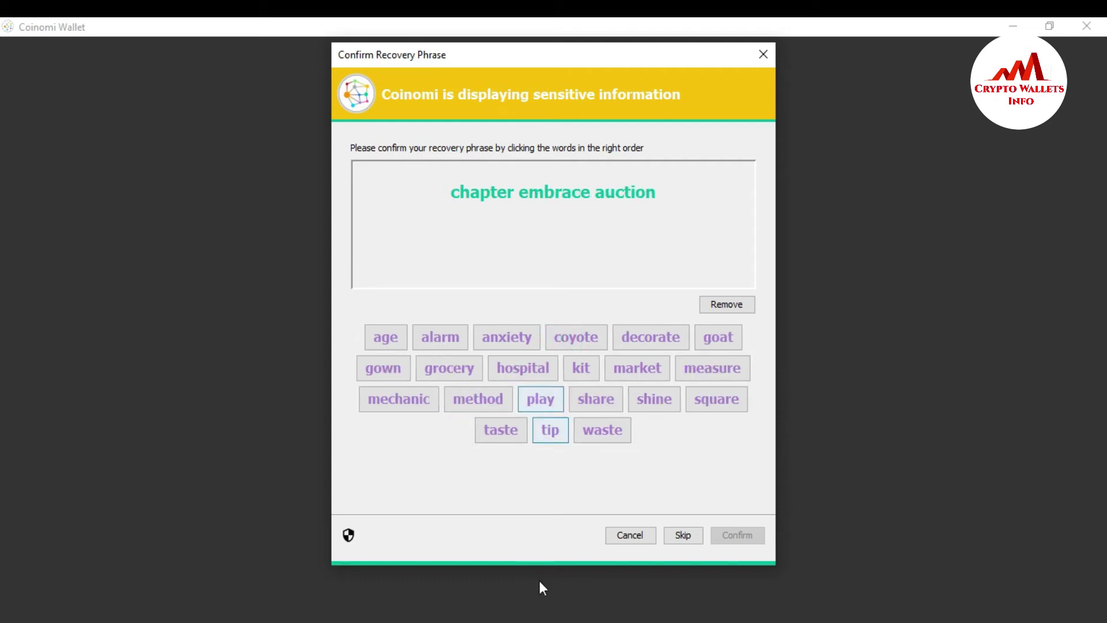
pyautogui.click(538, 616)
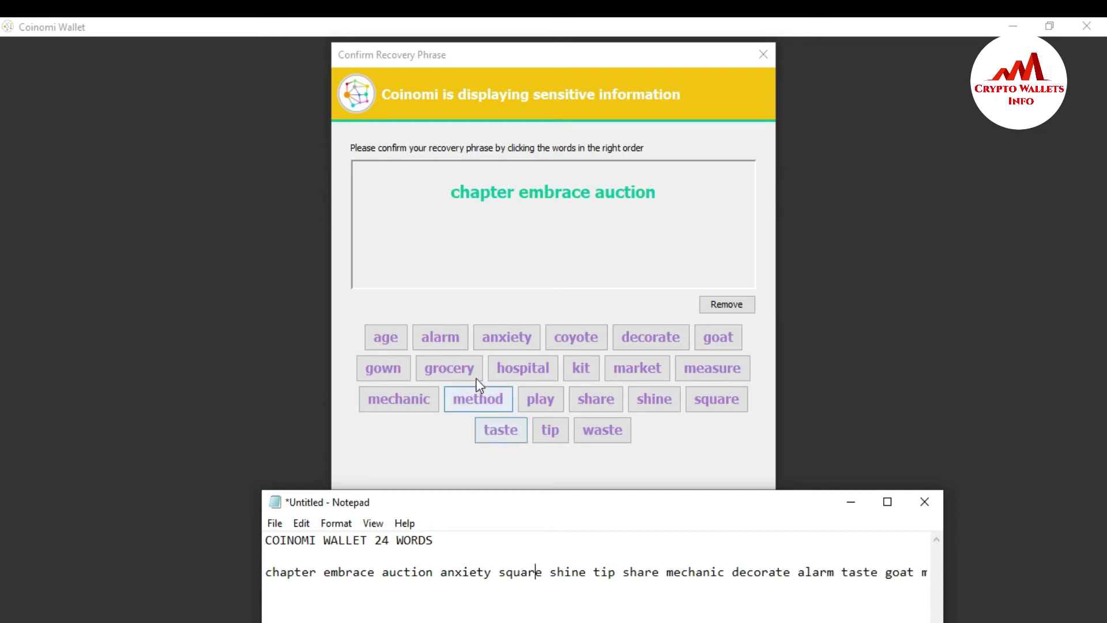
pyautogui.click(514, 339)
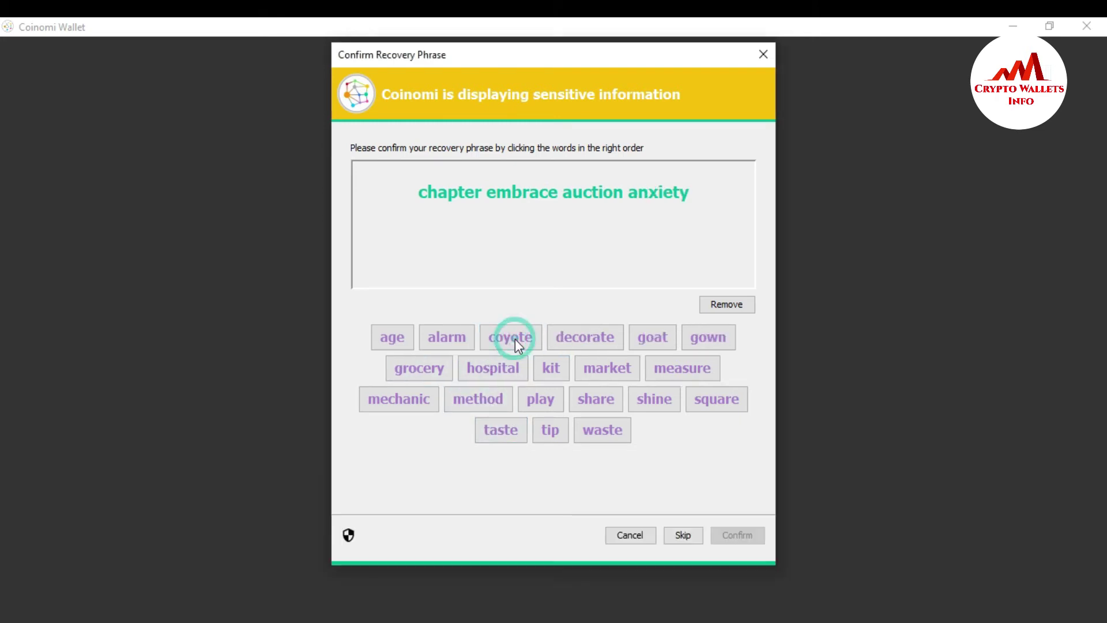
pyautogui.click(704, 407)
# - Checking the saved note, pick recovery words six through ten in order
pyautogui.hotkey('alt', 'Tab')
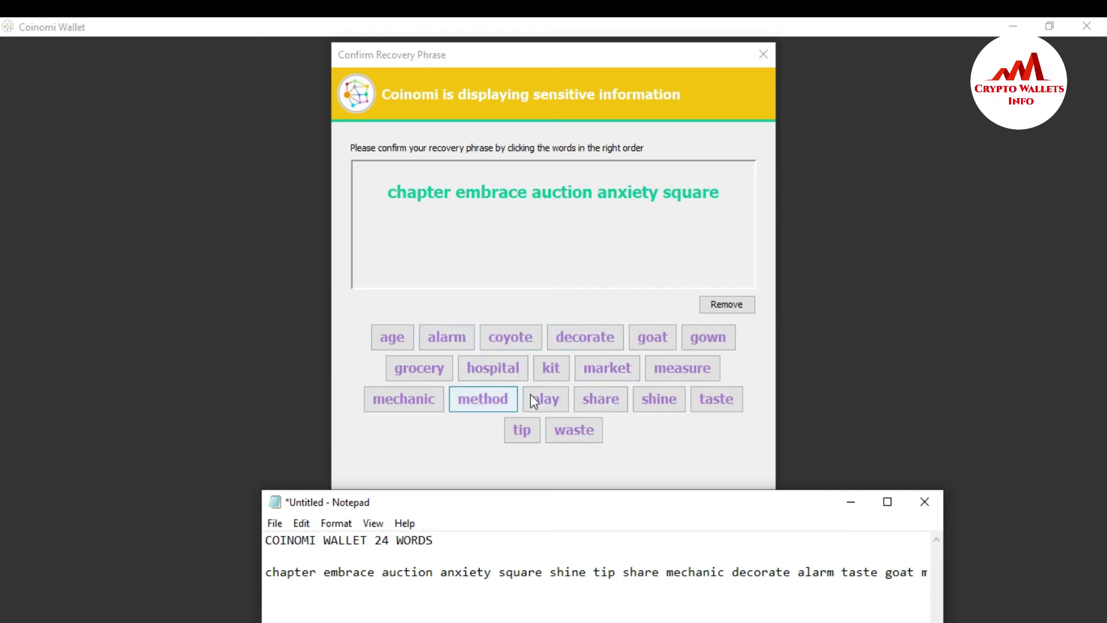
pyautogui.click(669, 411)
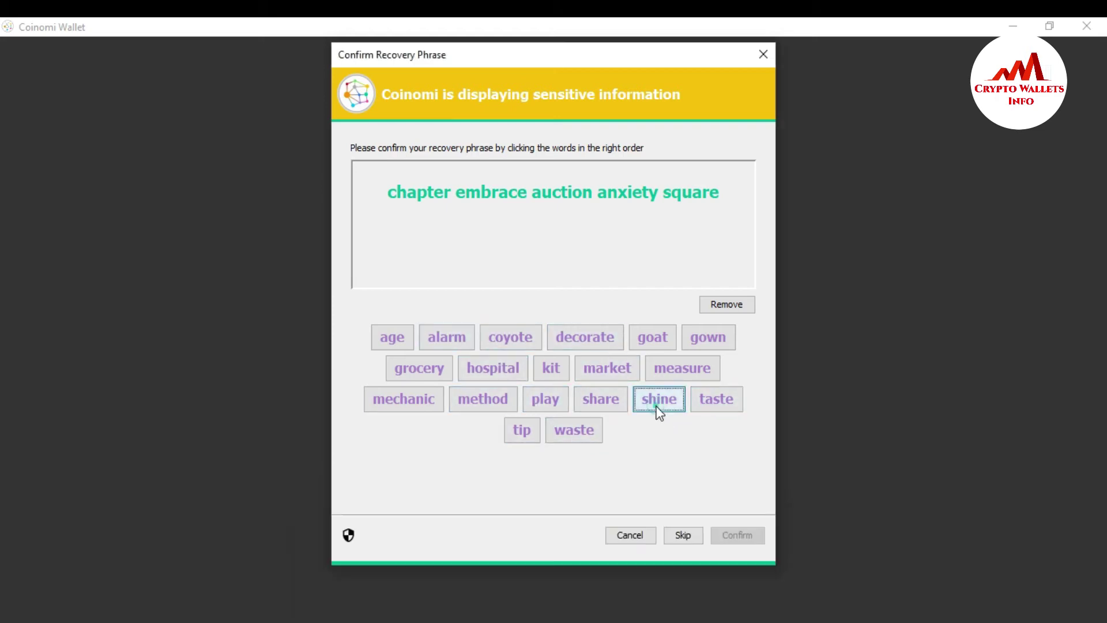
pyautogui.click(657, 407)
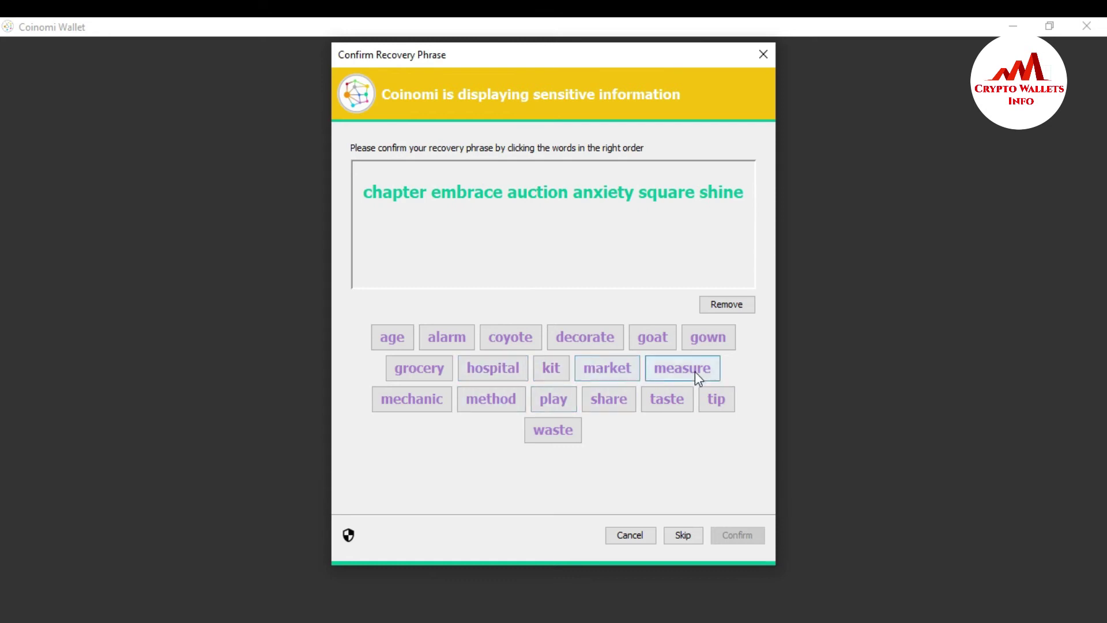
pyautogui.click(716, 400)
pyautogui.hotkey('alt', 'Tab')
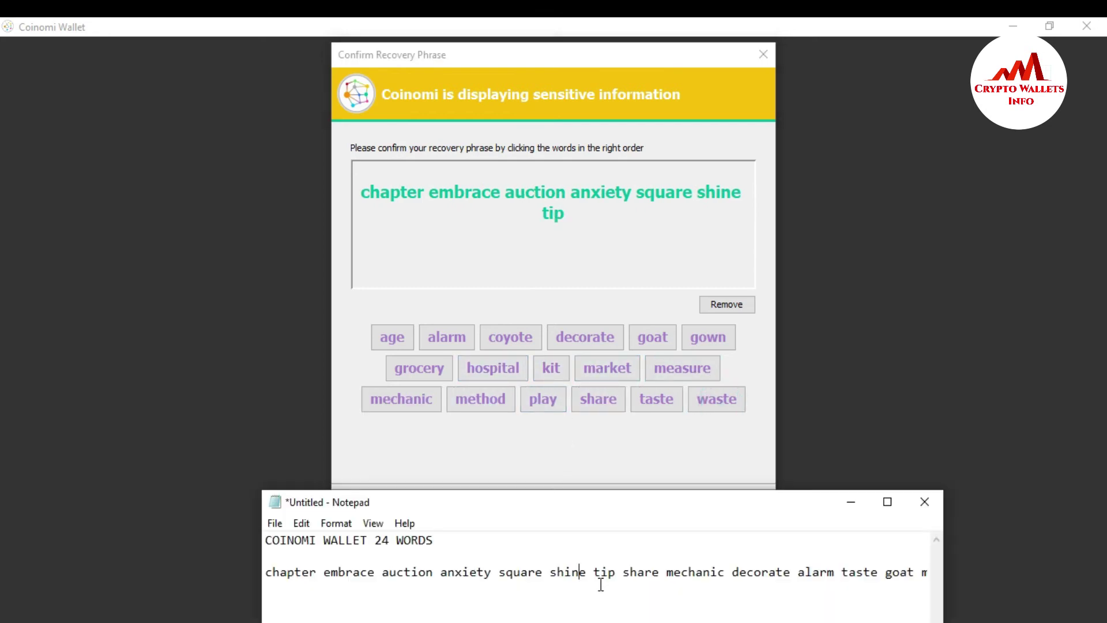
pyautogui.click(634, 574)
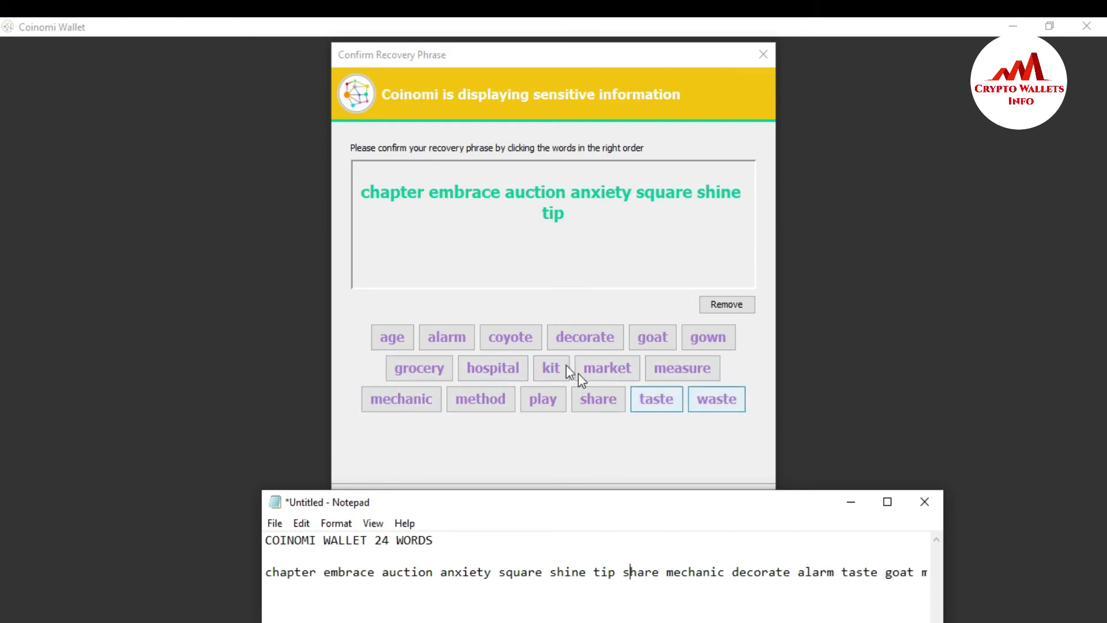
pyautogui.click(589, 404)
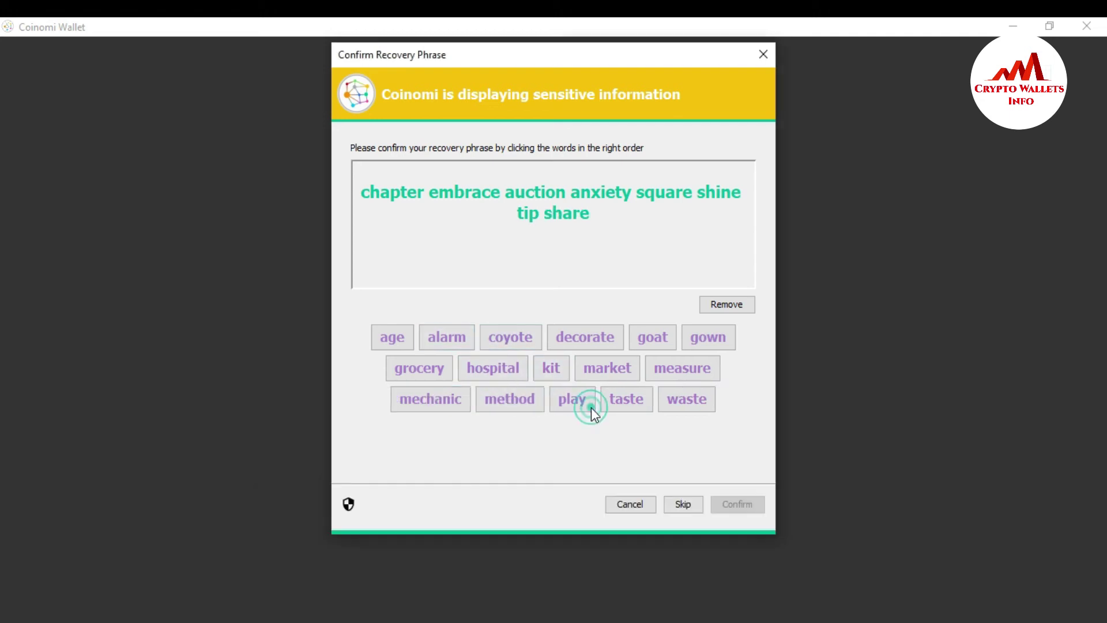
pyautogui.click(460, 404)
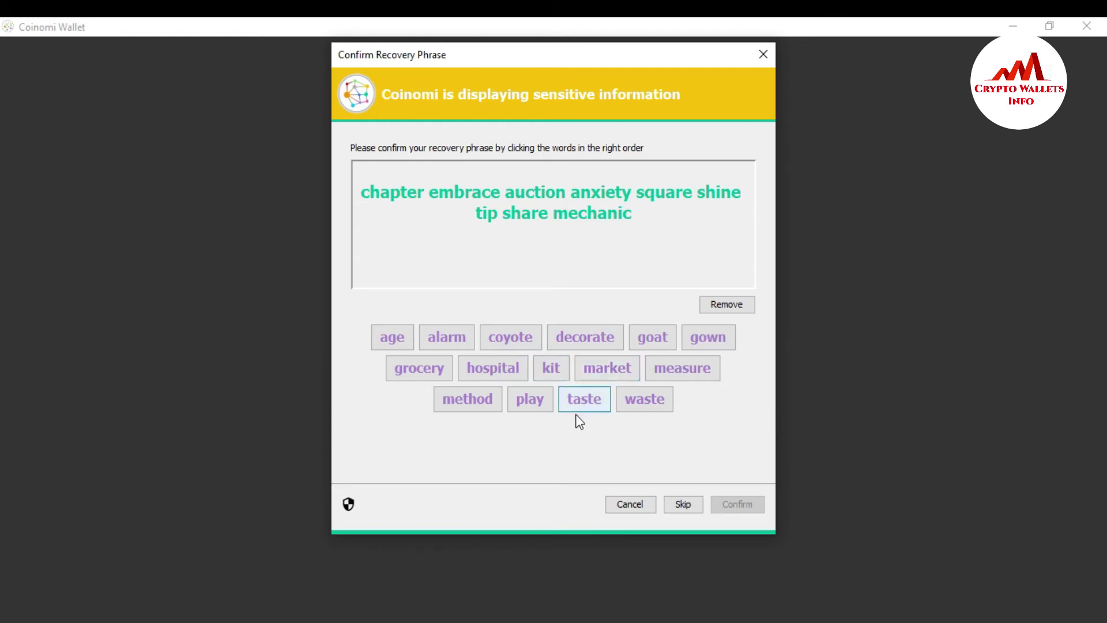
pyautogui.click(583, 338)
# - Pick recovery words eleven through thirteen, then enlarge and minimize the word list note
pyautogui.hotkey('alt', 'Tab')
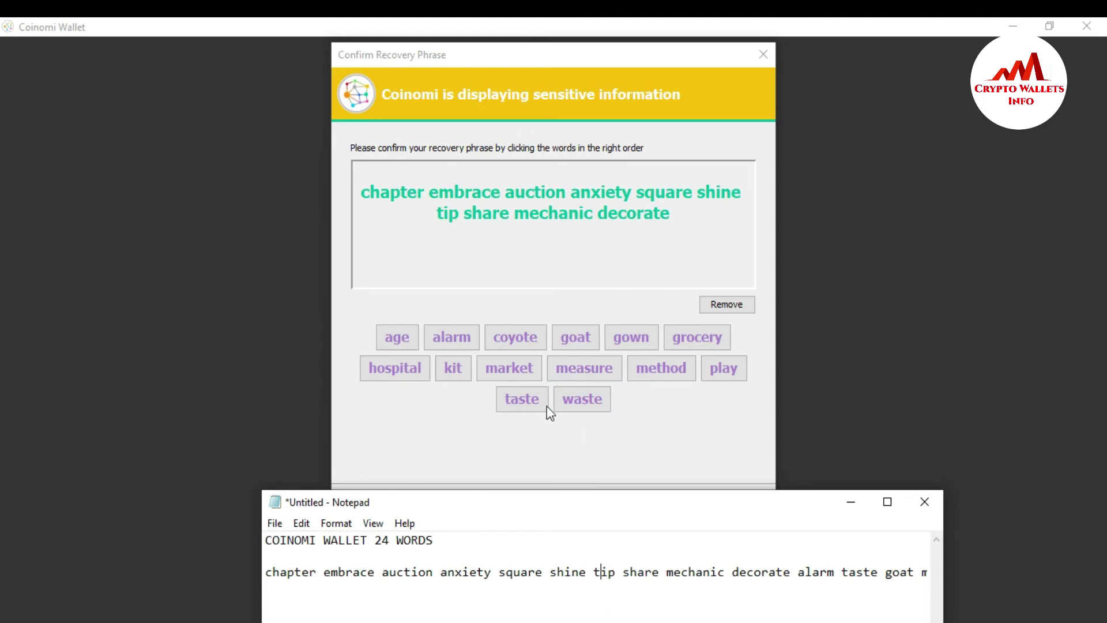
pyautogui.click(473, 337)
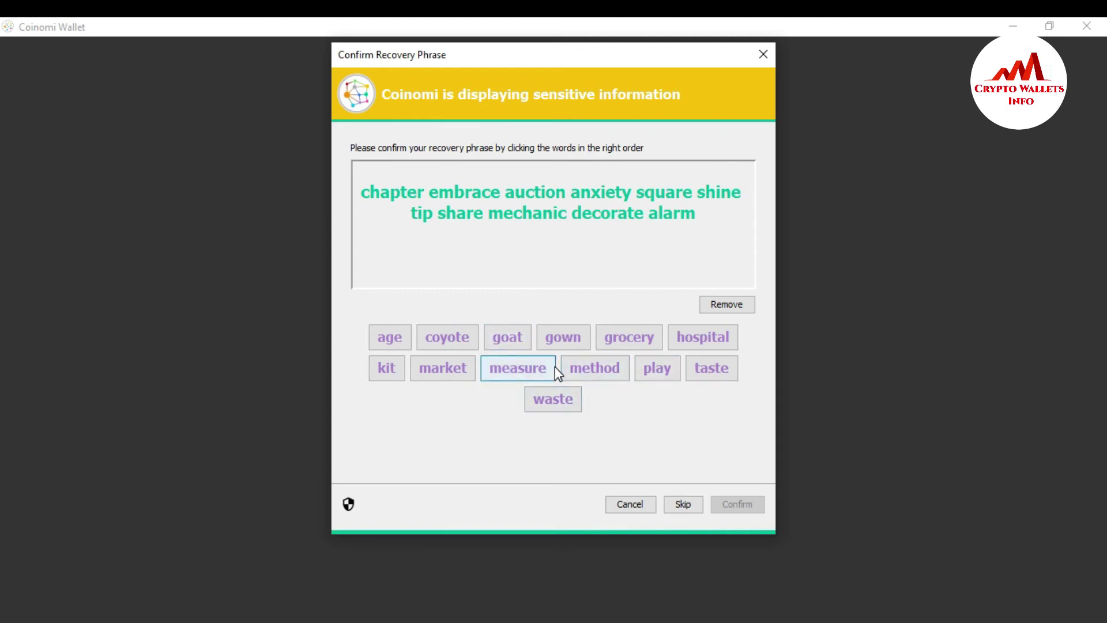
pyautogui.click(701, 372)
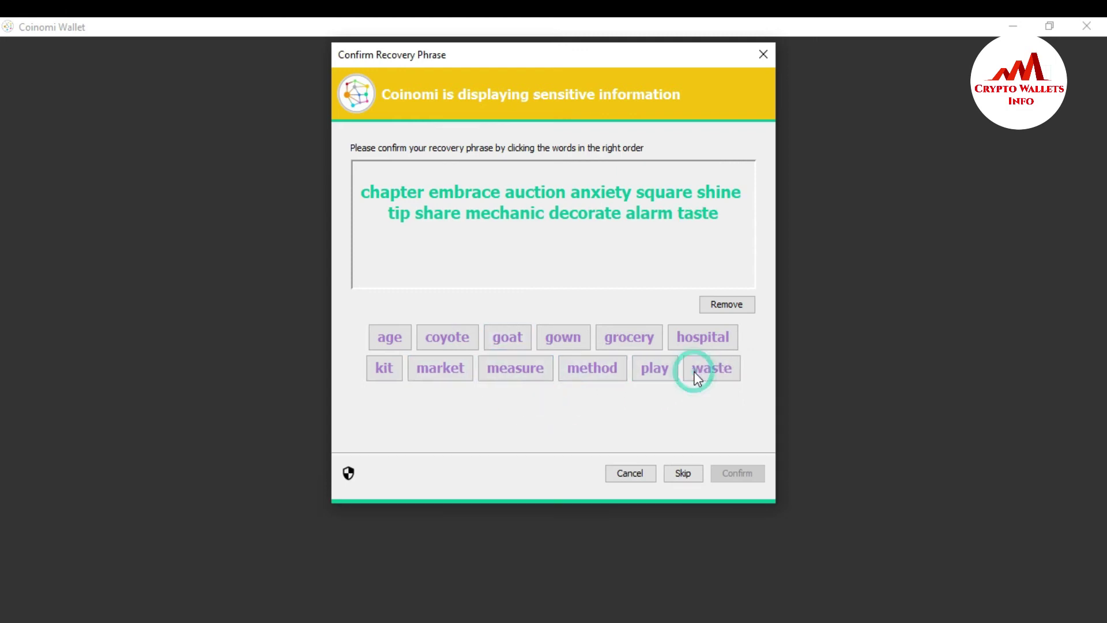
pyautogui.click(507, 337)
pyautogui.hotkey('alt', 'Tab')
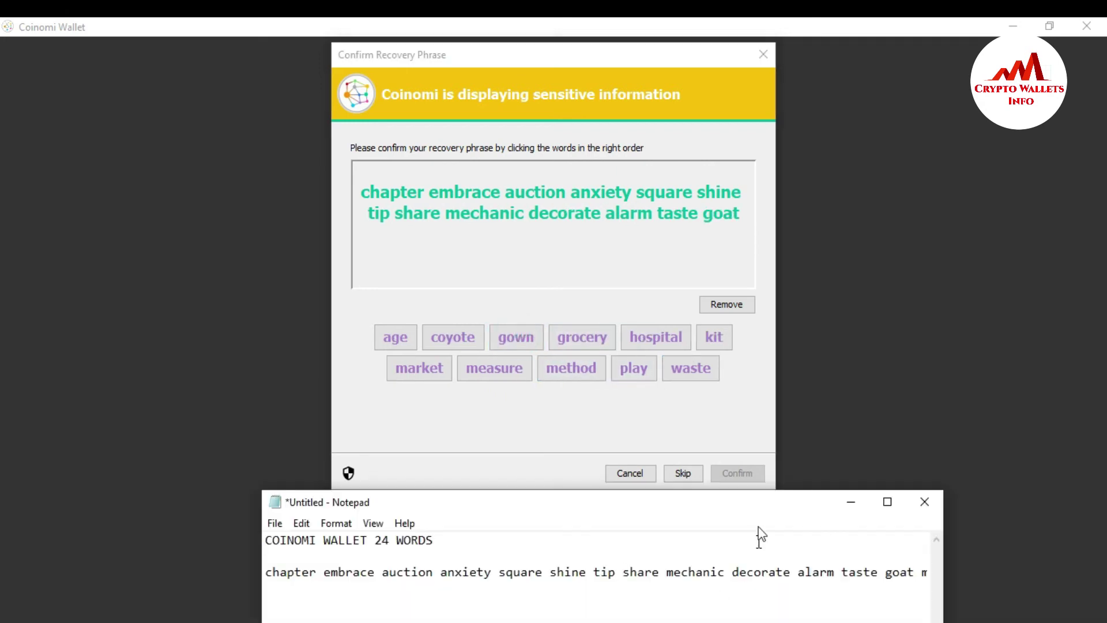
pyautogui.moveTo(755, 505); pyautogui.dragTo(670, 316)
pyautogui.doubleClick(669, 314)
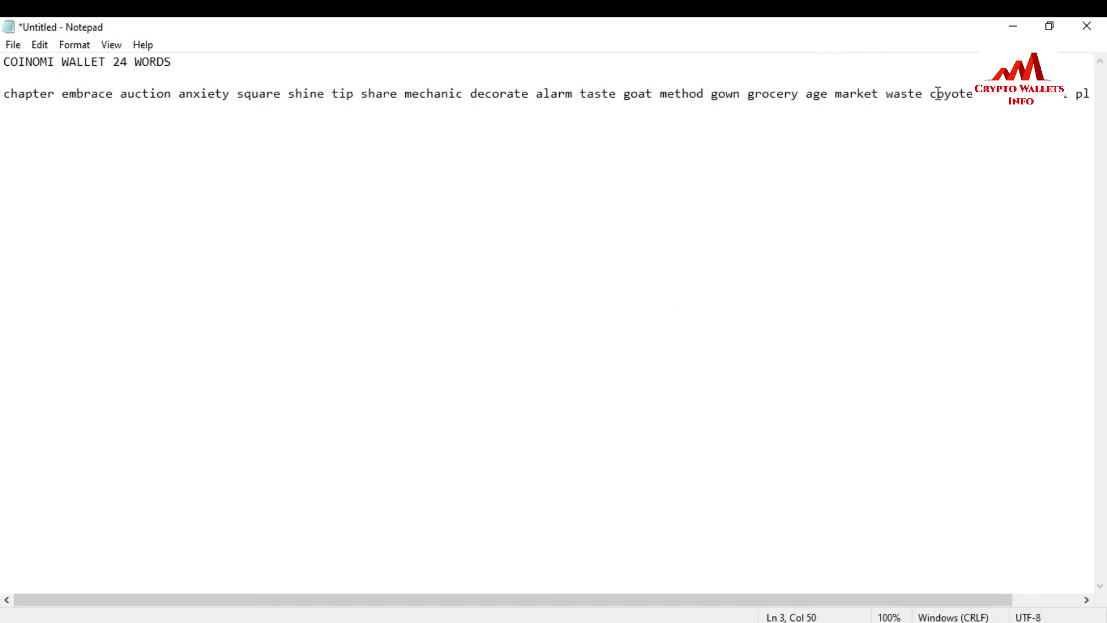
pyautogui.click(1013, 29)
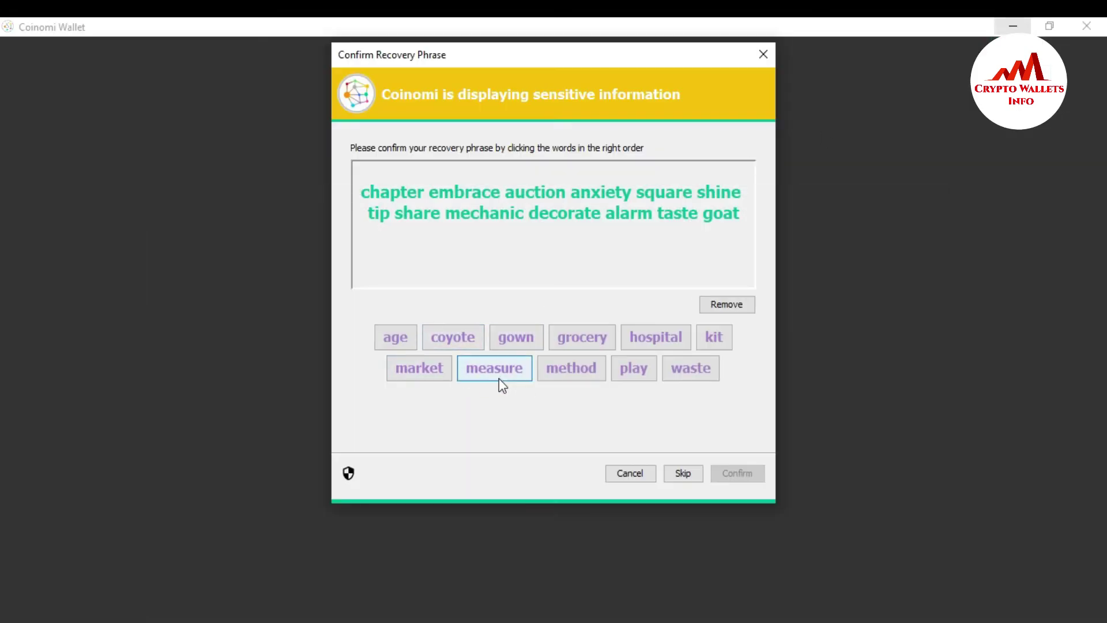
# - Pick recovery words fourteen through twenty-two in order
pyautogui.click(579, 369)
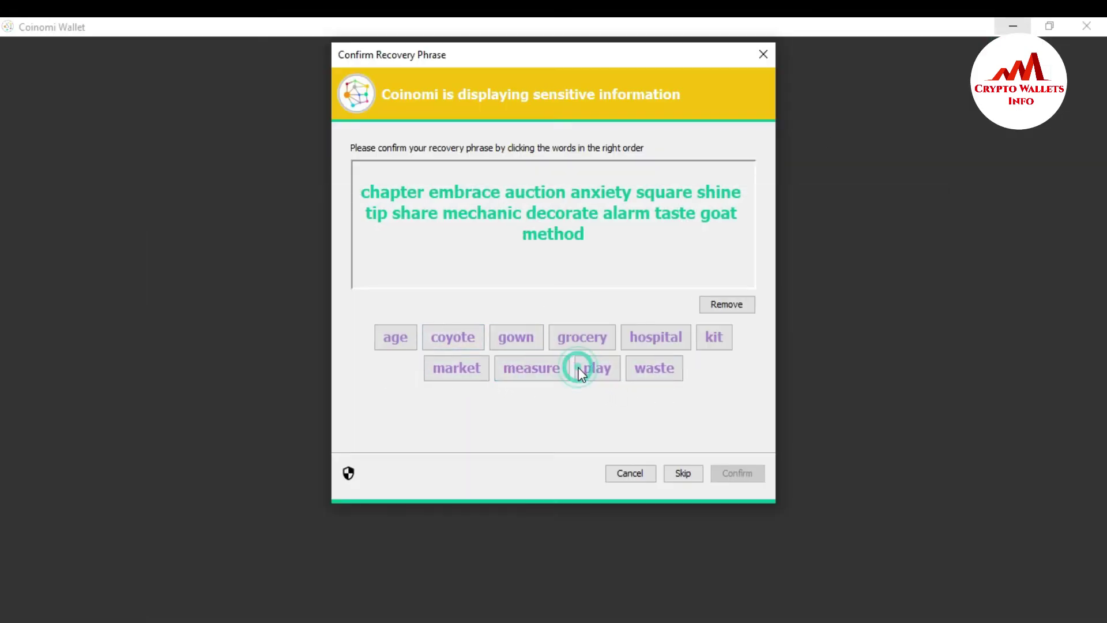
pyautogui.click(521, 339)
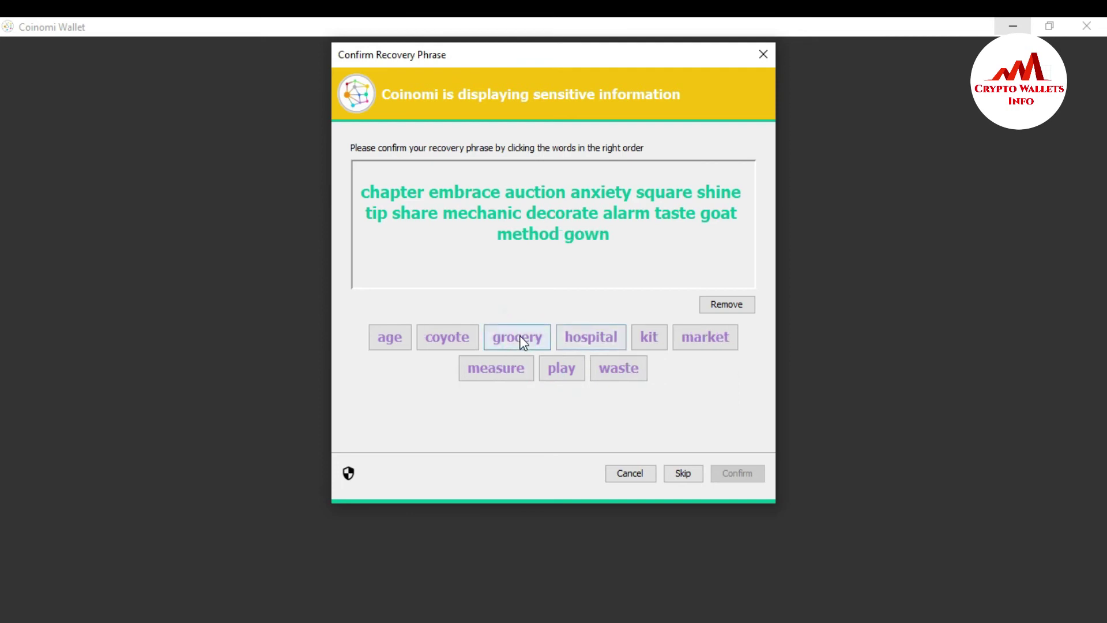
pyautogui.click(520, 339)
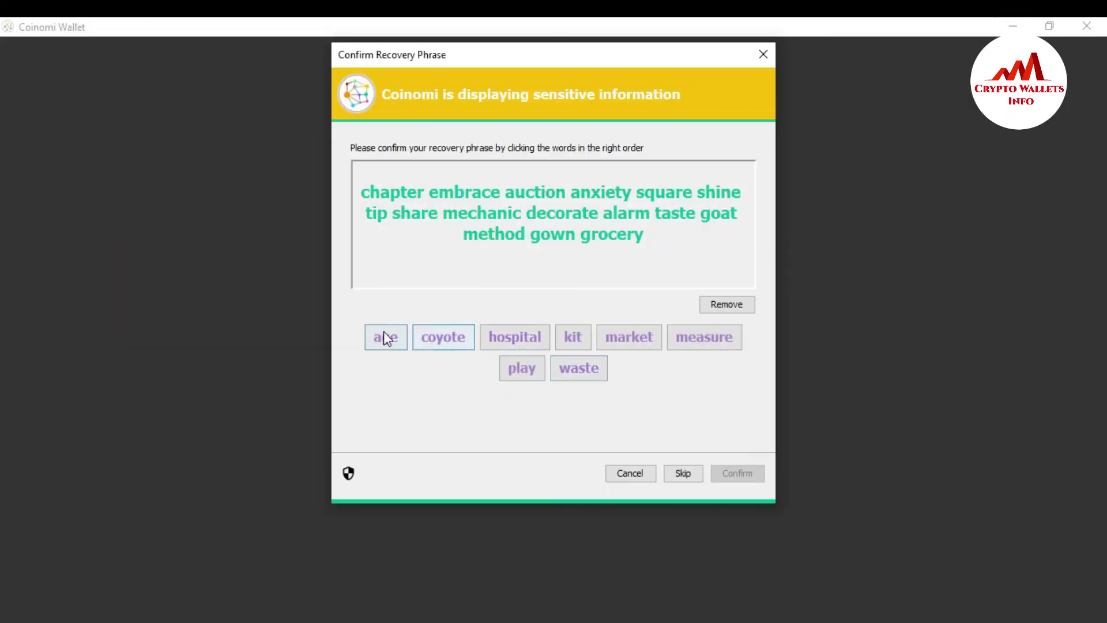
pyautogui.click(373, 334)
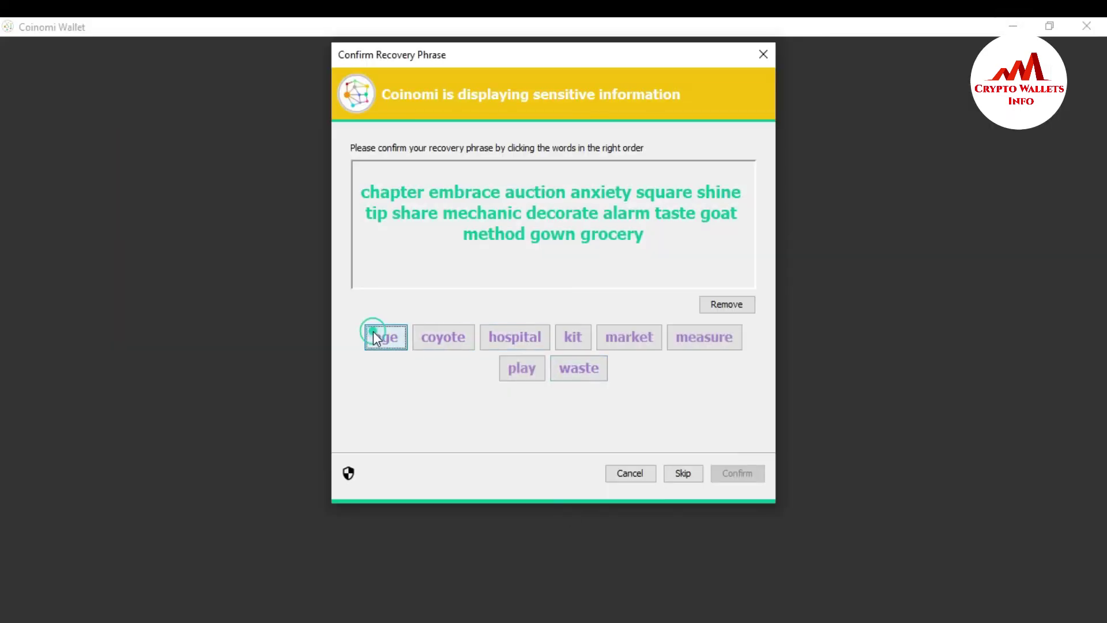
pyautogui.click(579, 344)
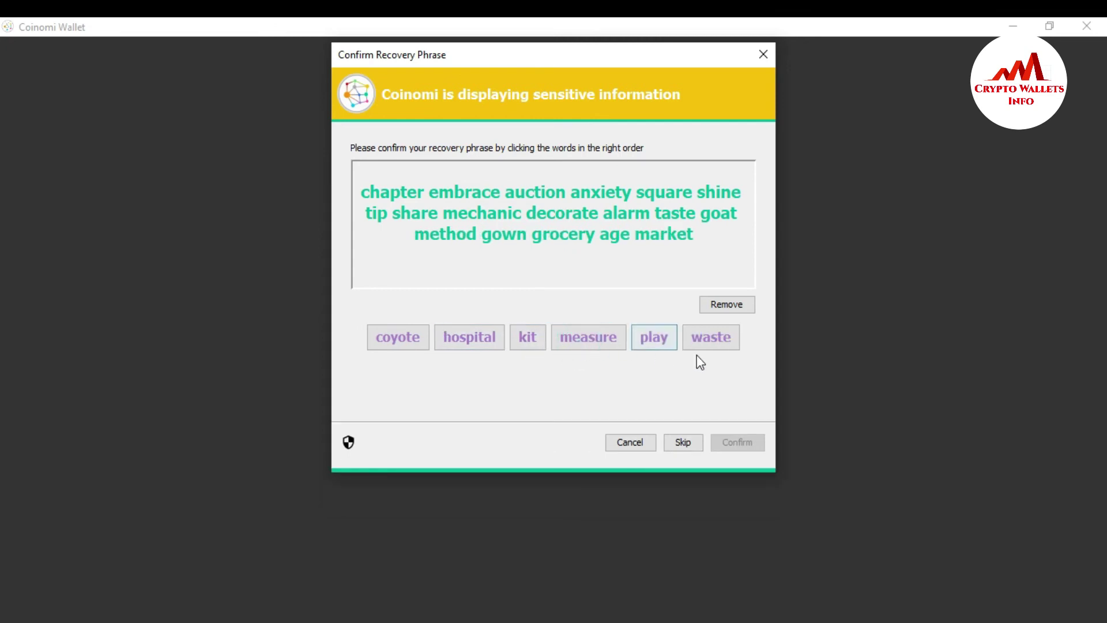
pyautogui.click(709, 345)
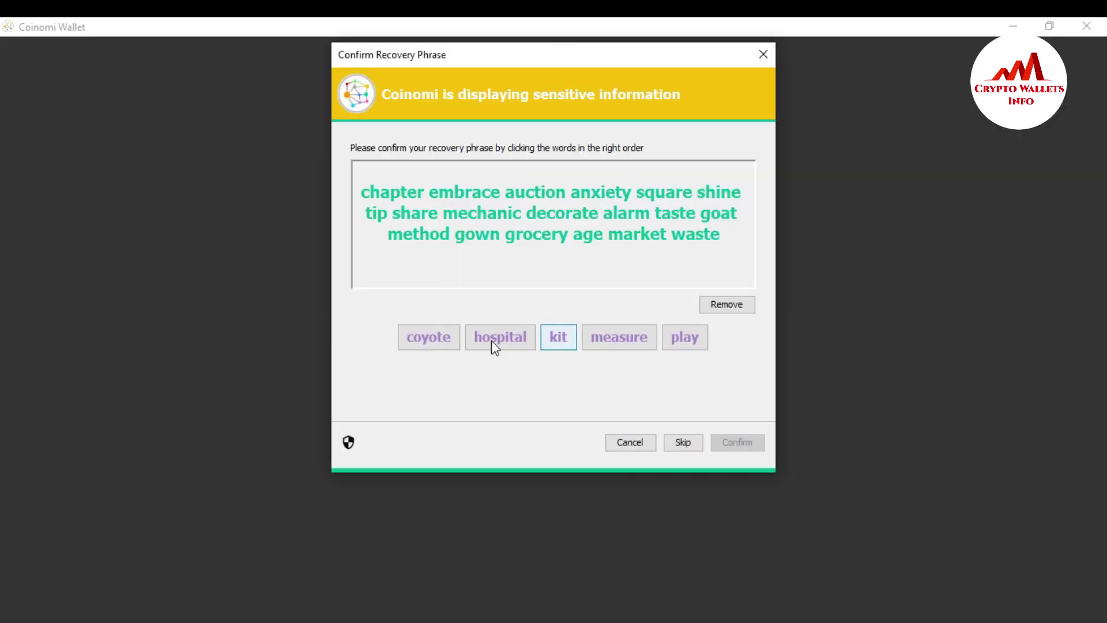
pyautogui.click(443, 345)
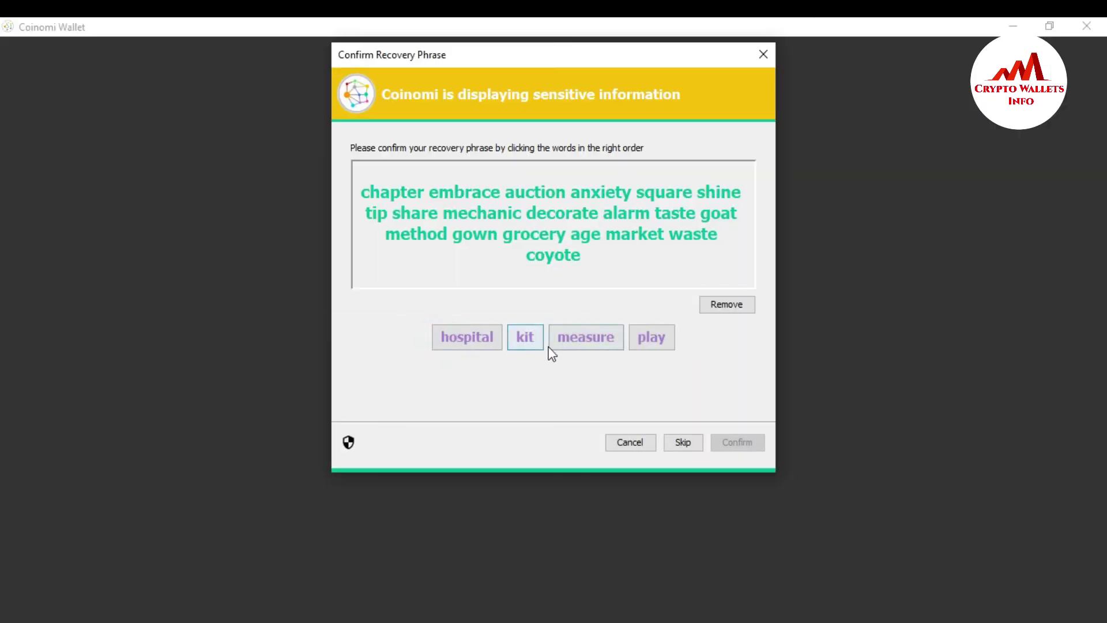
pyautogui.click(523, 340)
pyautogui.click(479, 334)
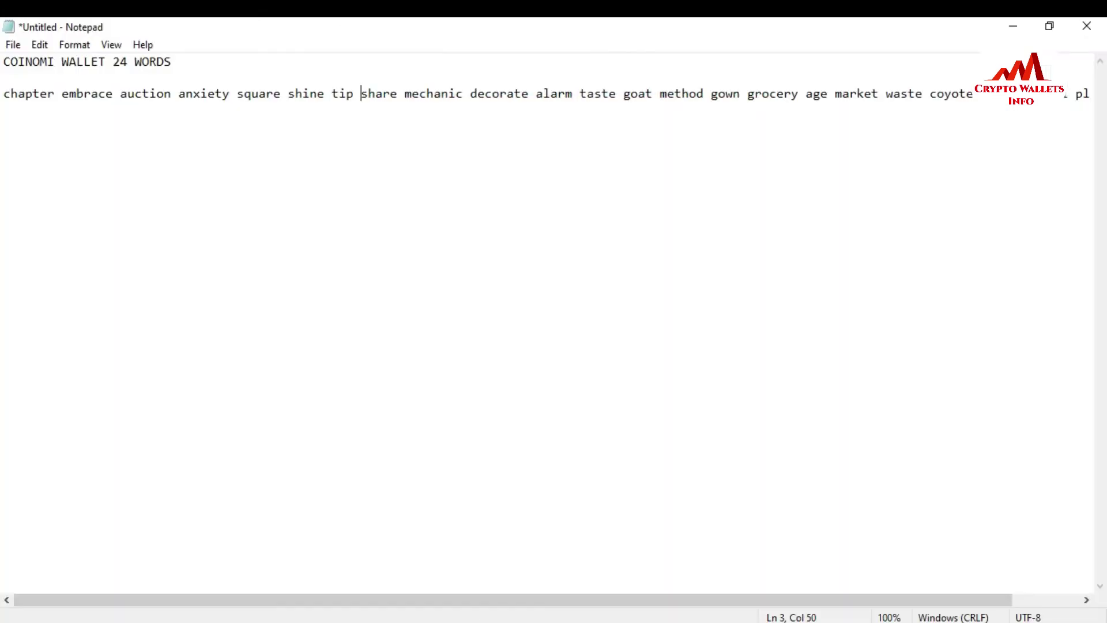
pyautogui.moveTo(458, 600); pyautogui.dragTo(565, 615)
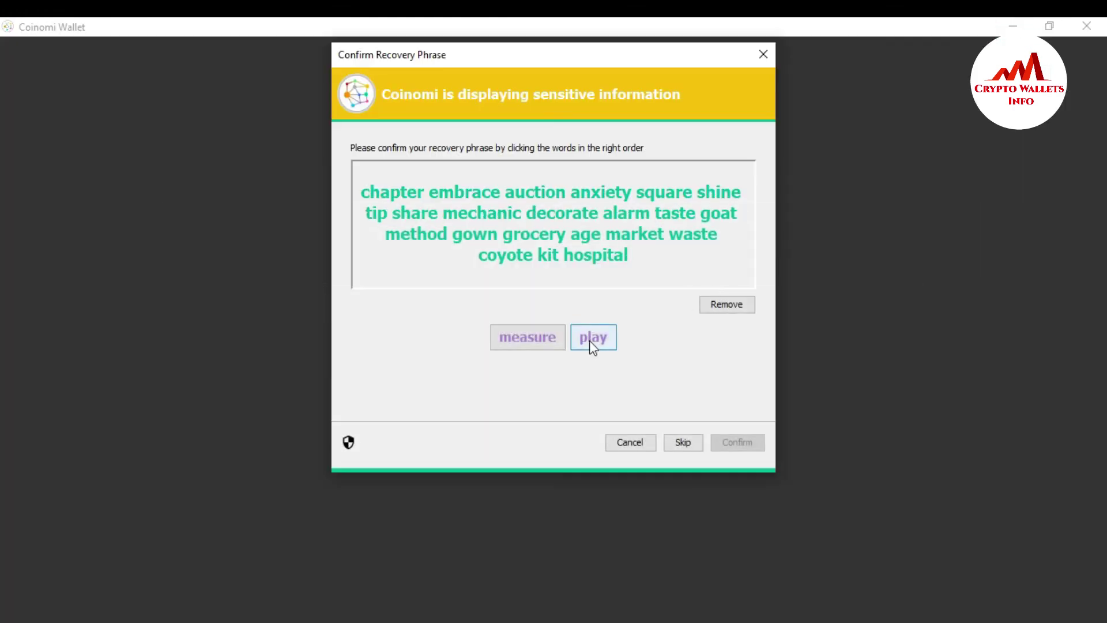
# - Pick the final two recovery words and confirm the completed phrase
pyautogui.click(589, 340)
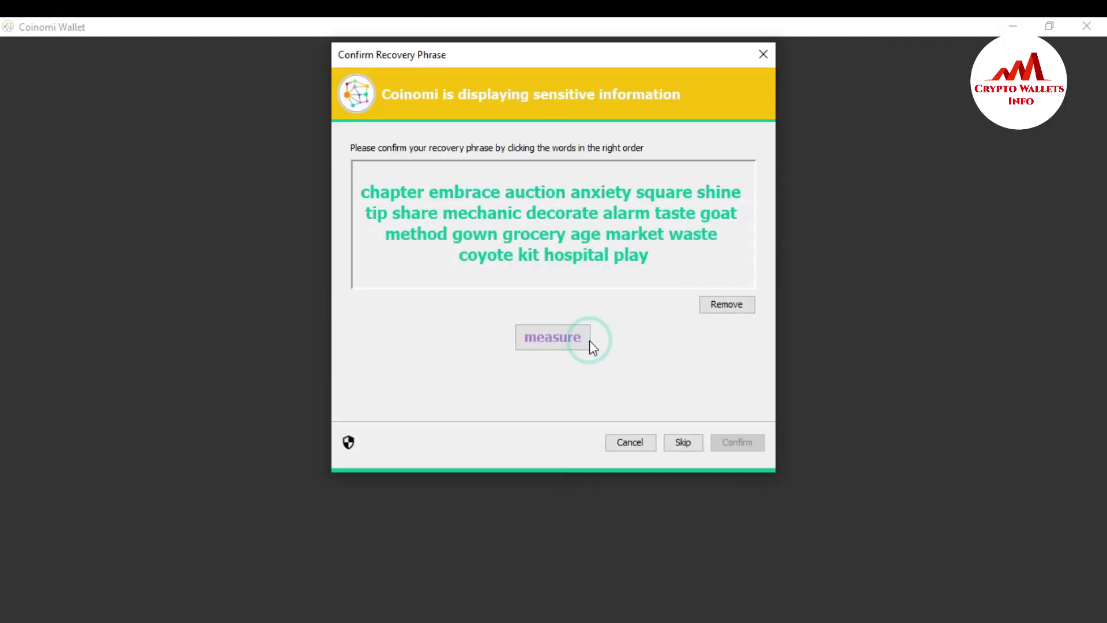
pyautogui.click(557, 343)
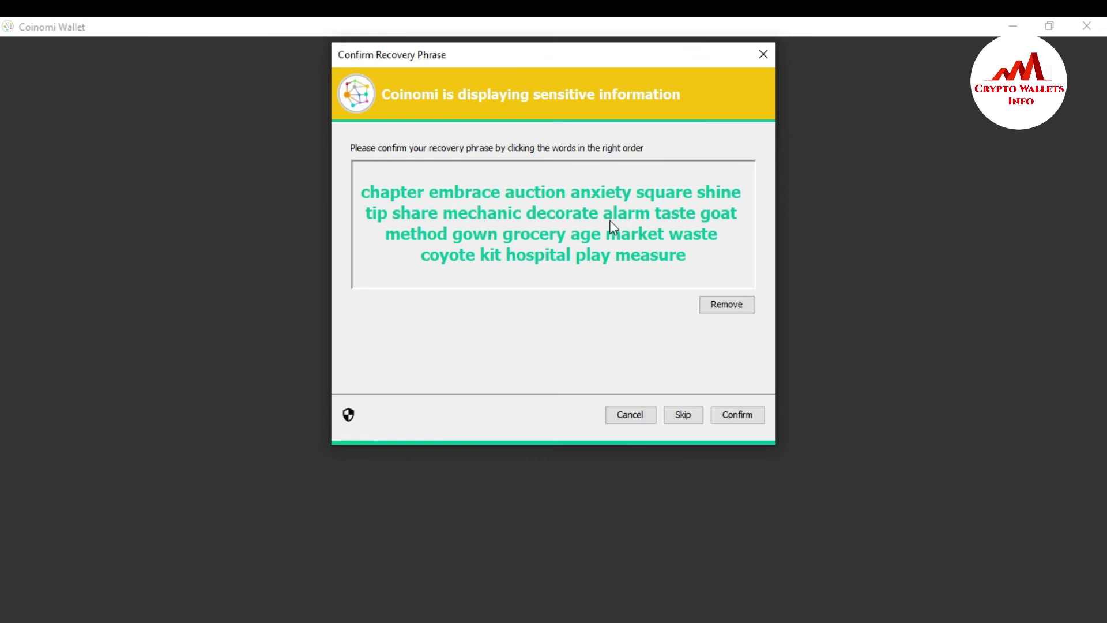
pyautogui.click(731, 416)
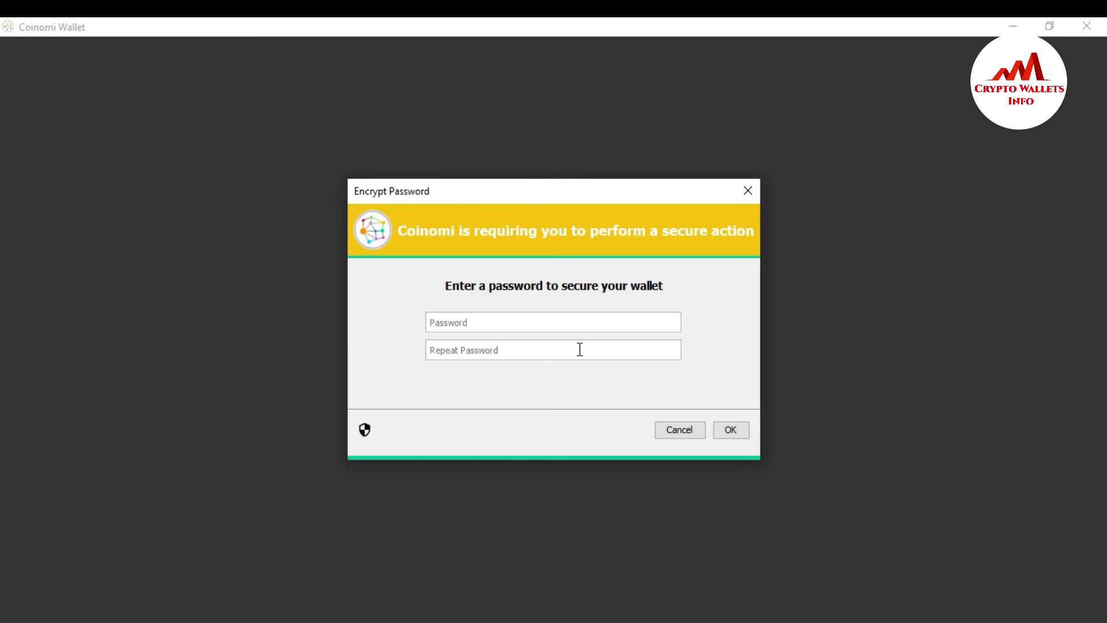
# - Enter the wallet password in Password and Repeat Password, then accept it
pyautogui.write('abc')
pyautogui.click(579, 349)
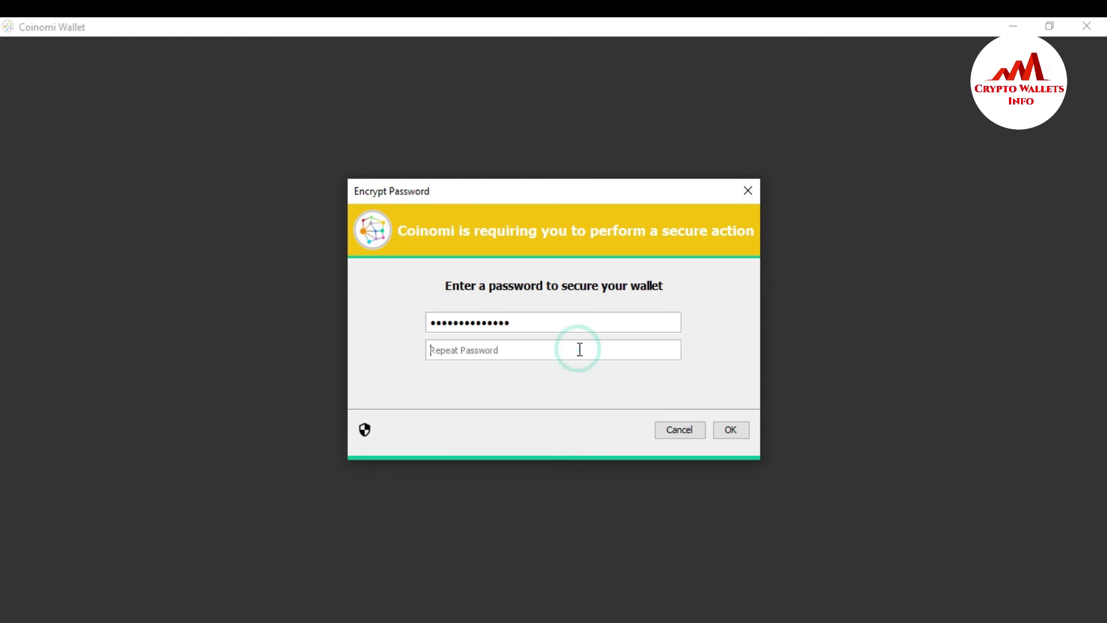
pyautogui.write('•••')
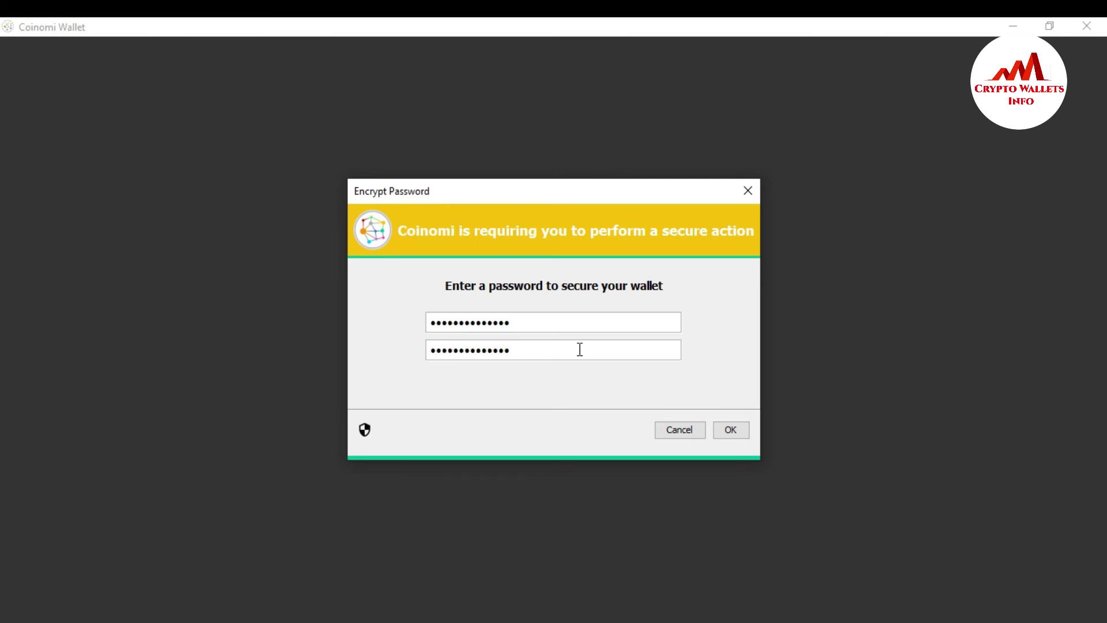
pyautogui.click(733, 429)
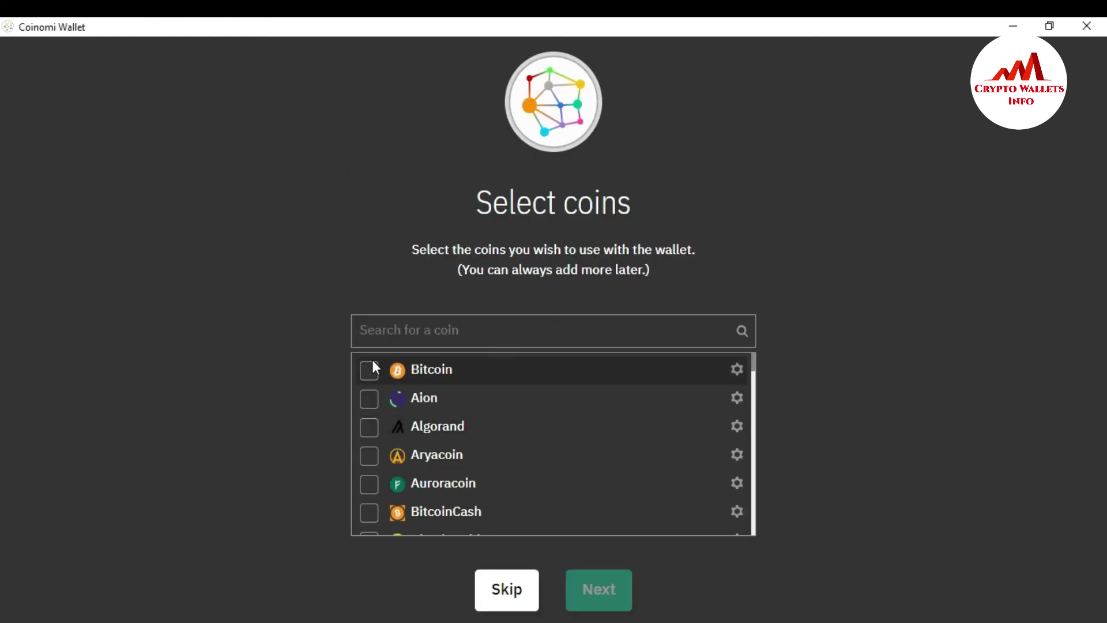
# - Select Bitcoin, Algorand, Aryacoin, BitcoinCash and Ethereum, leaving Auroracoin unticked, and create the wallet
pyautogui.click(372, 375)
pyautogui.click(370, 426)
pyautogui.click(372, 456)
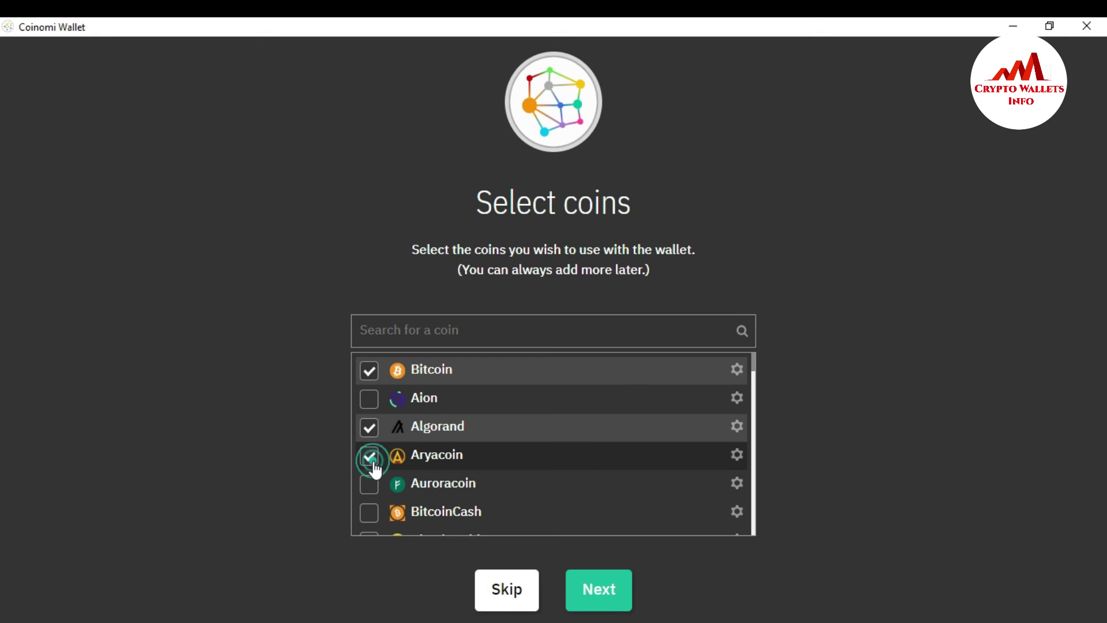
pyautogui.click(372, 489)
pyautogui.click(373, 492)
pyautogui.click(370, 512)
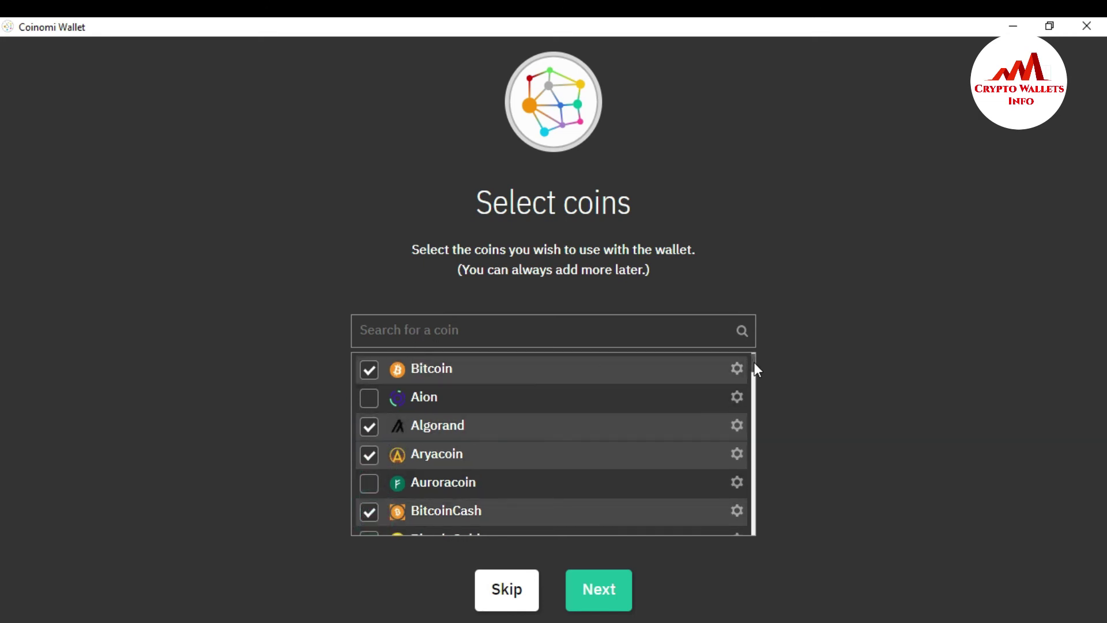
pyautogui.moveTo(754, 362); pyautogui.dragTo(763, 416)
pyautogui.click(371, 392)
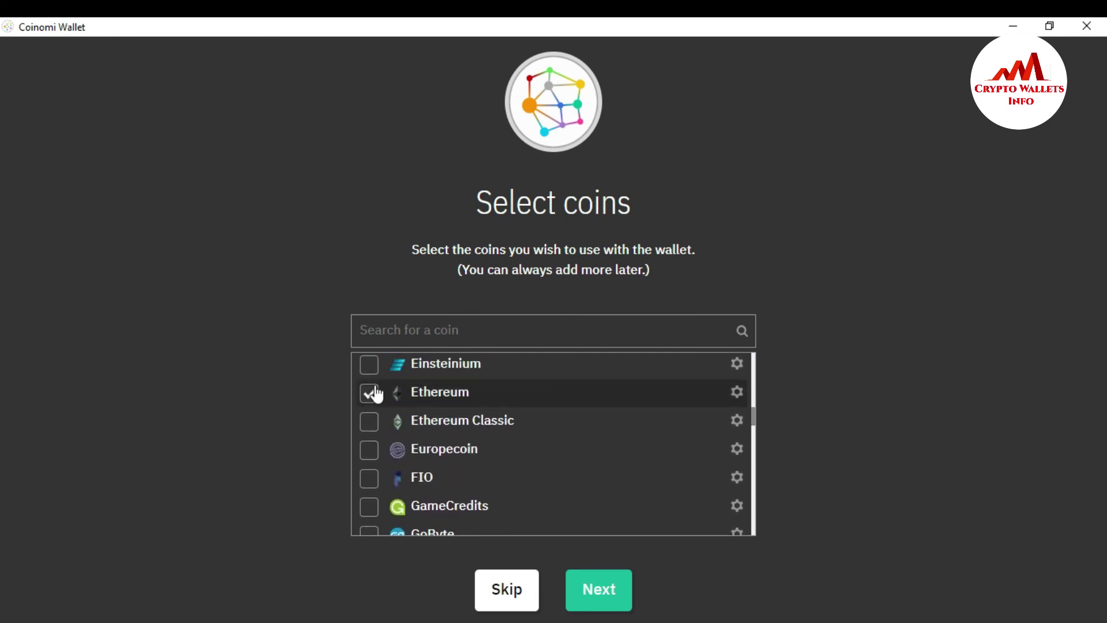
pyautogui.click(610, 587)
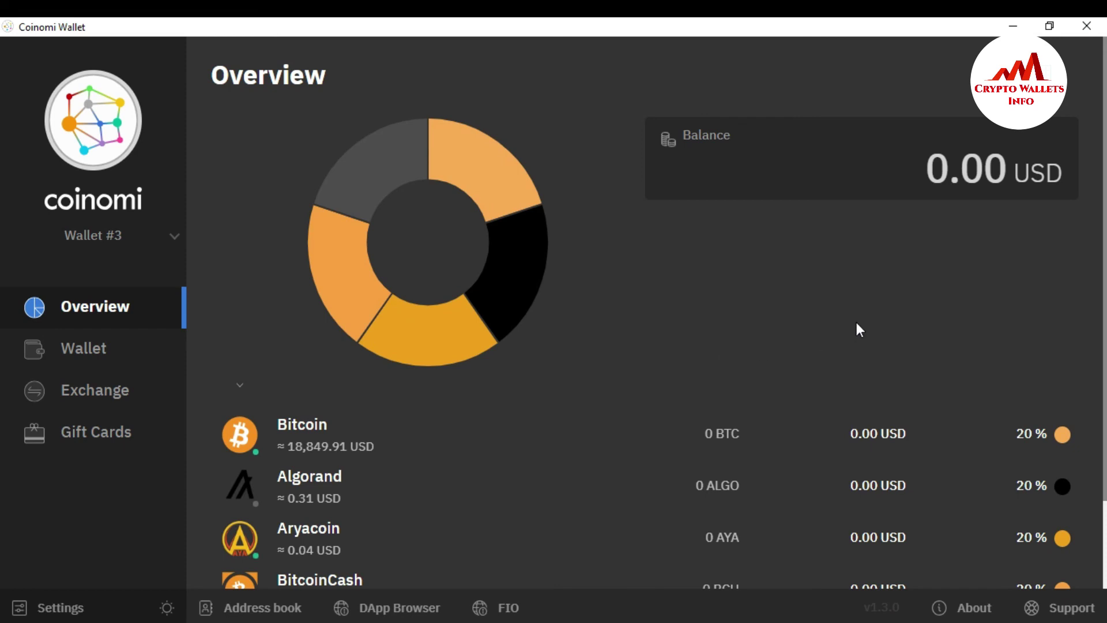
# - Look over Wallet #3's 0.00 USD overview and show the wallet list
pyautogui.scroll(-2, 1084, 212)
pyautogui.scroll(2, 1088, 109)
pyautogui.click(173, 239)
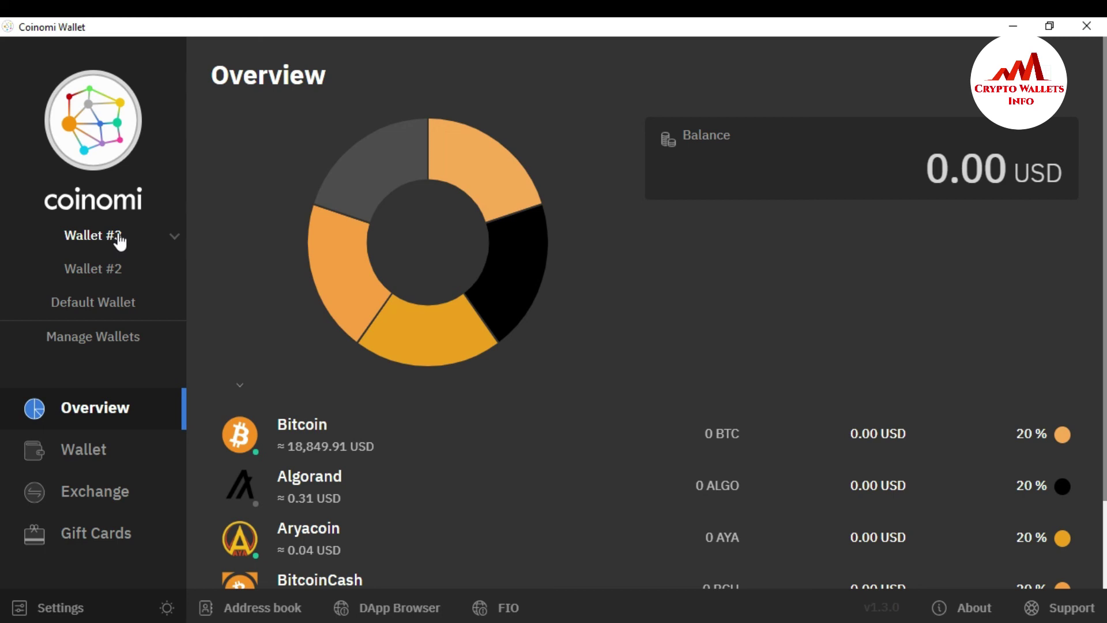
# - Switch to Wallet #2 and view its Tron transactions
pyautogui.click(107, 270)
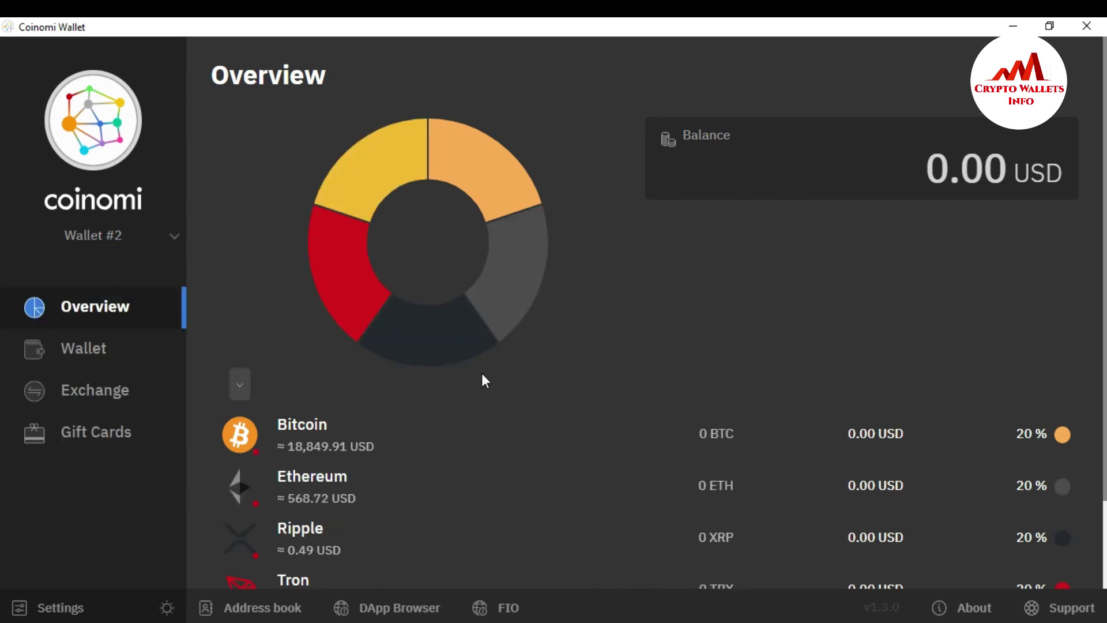
pyautogui.scroll(-2, 561, 541)
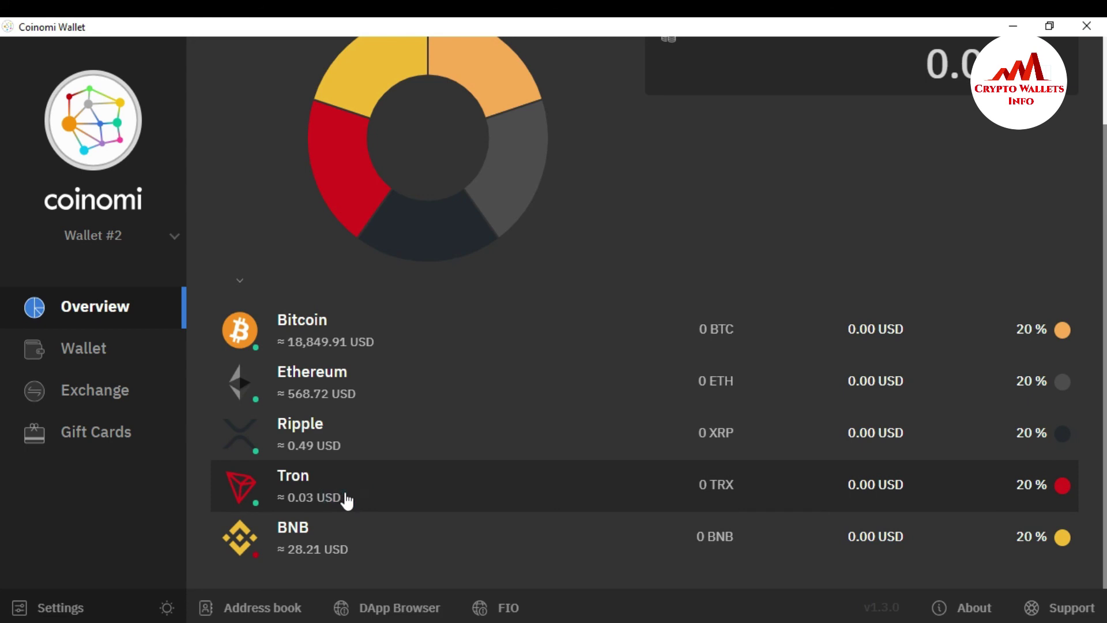
pyautogui.click(345, 495)
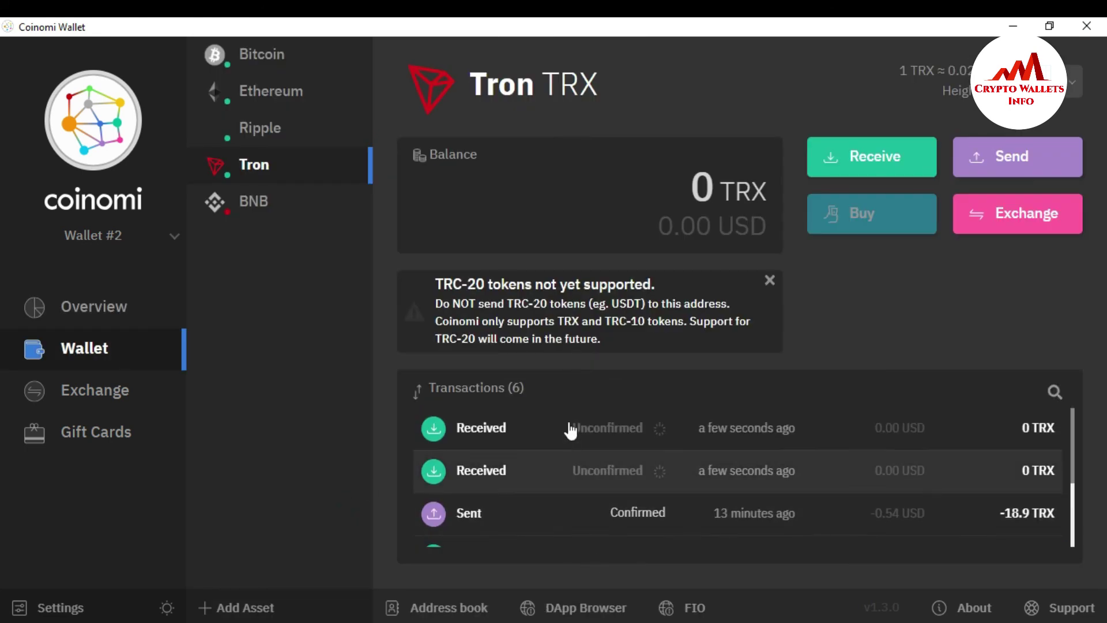
pyautogui.scroll(-3, 1073, 506)
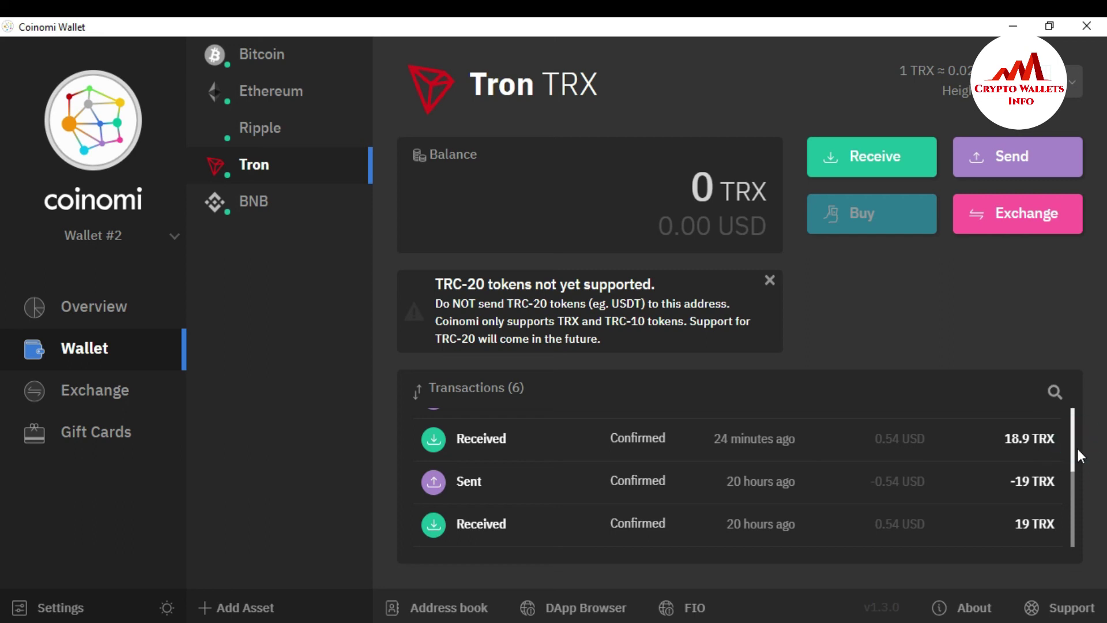
pyautogui.click(1074, 460)
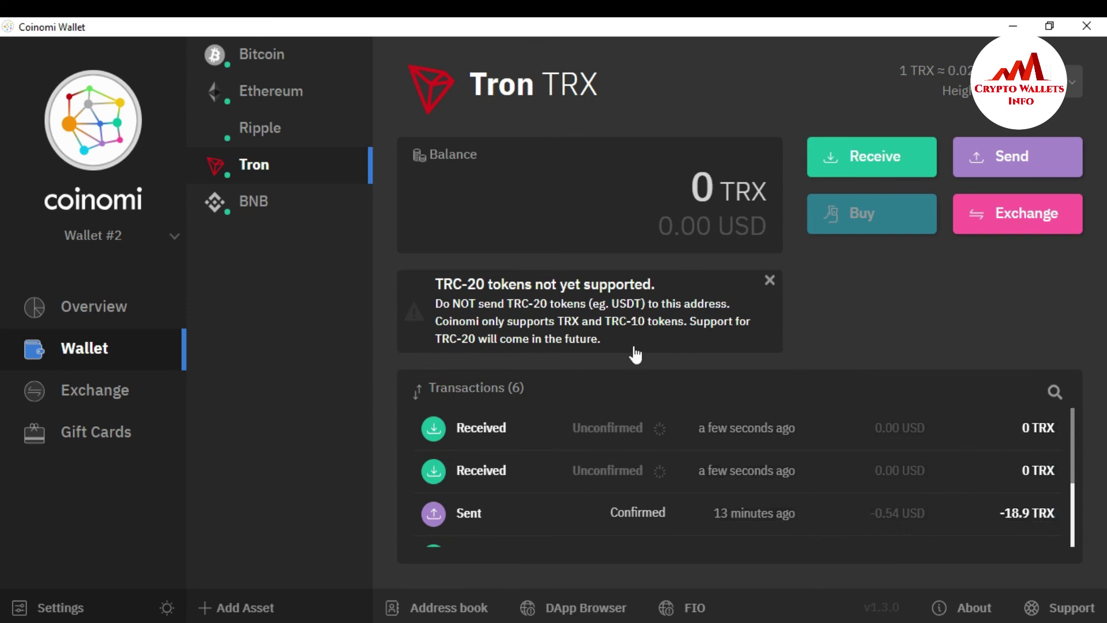
# - Switch to Default Wallet and view its Tron page showing 0 TRX
pyautogui.click(173, 237)
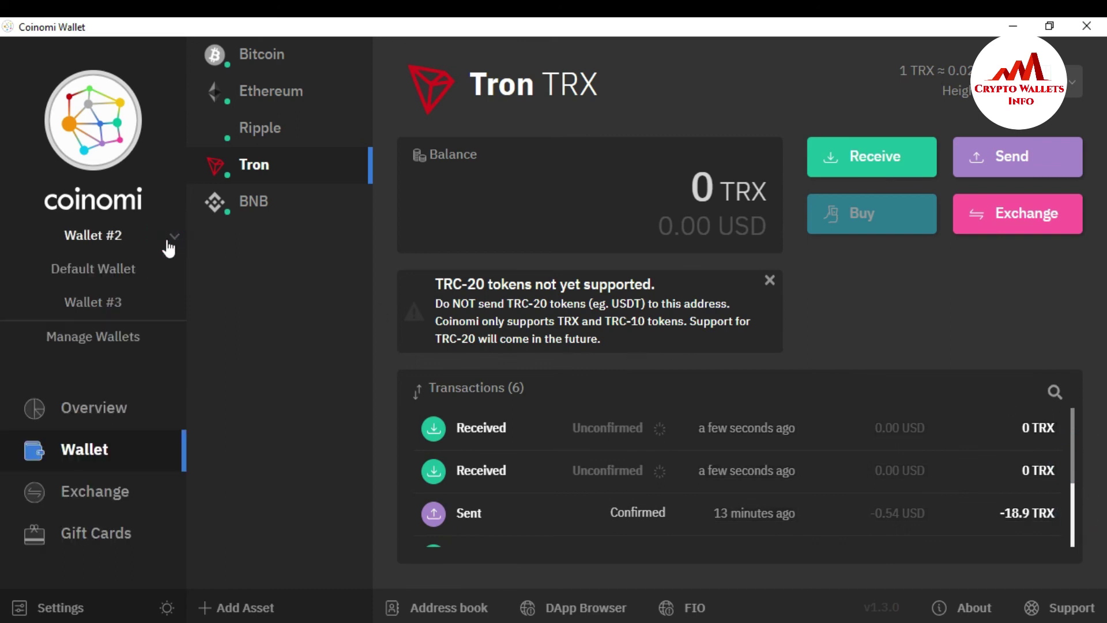
pyautogui.click(124, 268)
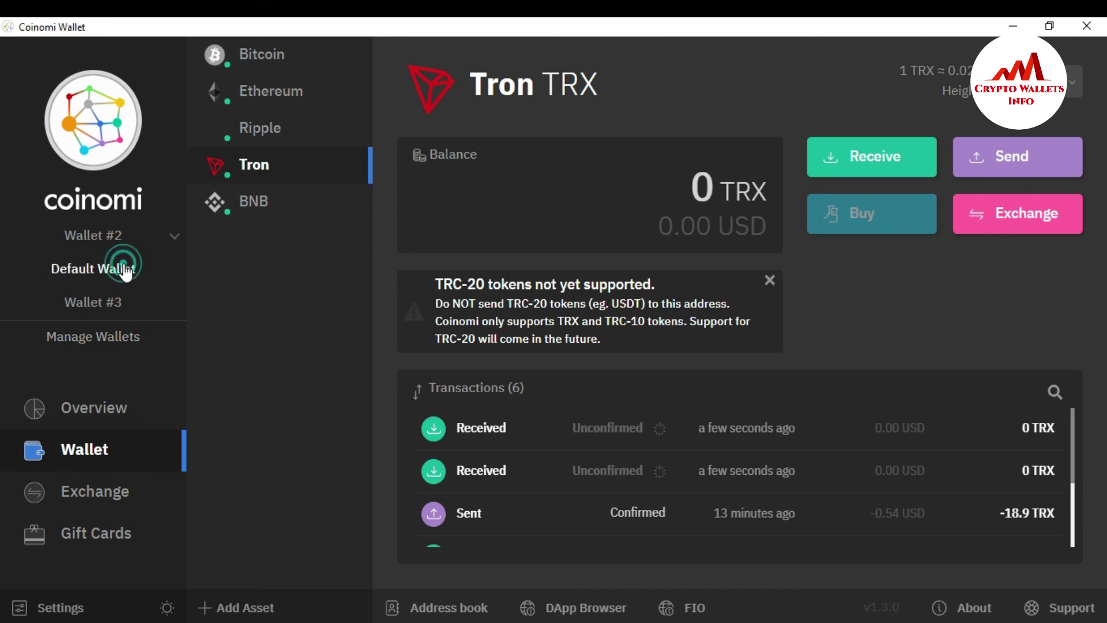
pyautogui.scroll(-1, 646, 311)
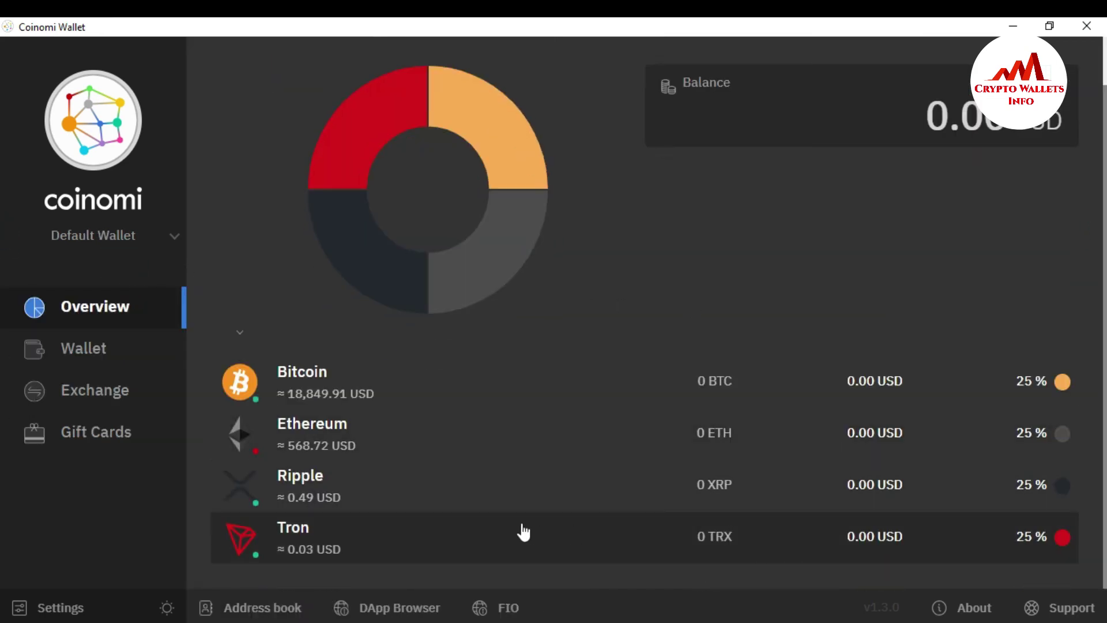
pyautogui.click(521, 529)
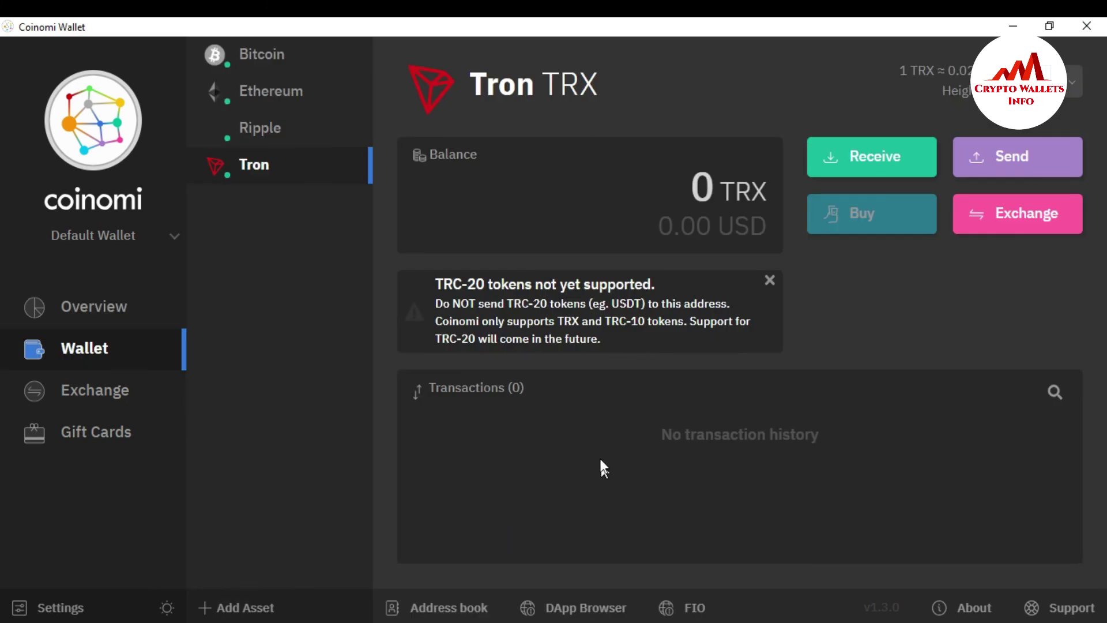
pyautogui.click(174, 237)
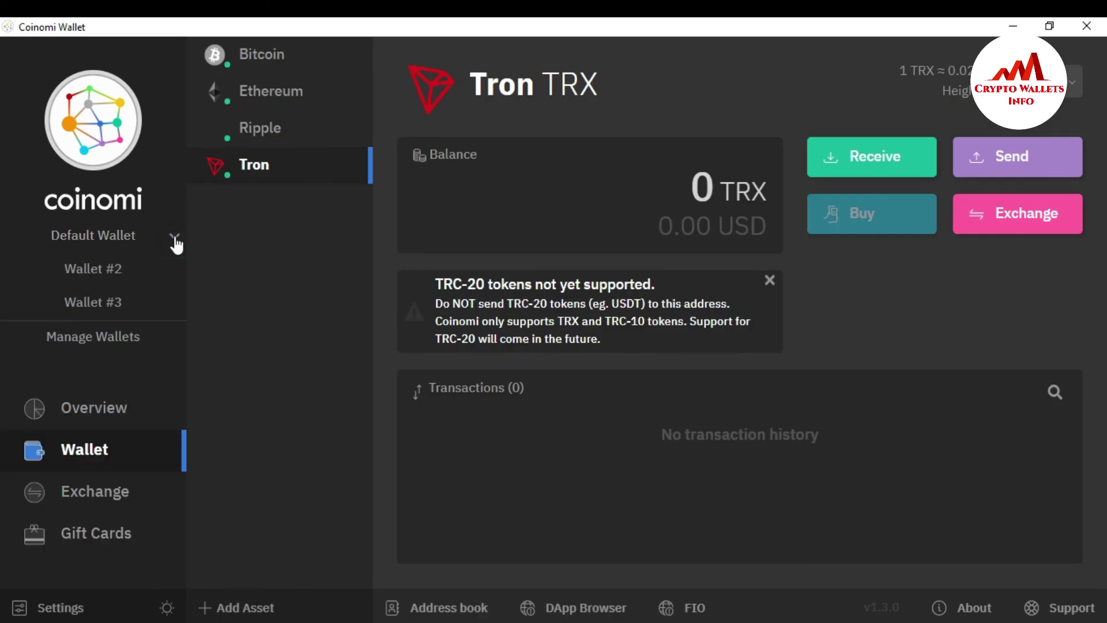
# - Show Wallet #3's coins (Bitcoin, Algorand, Aryacoin, BitcoinCash, Ethereum), then switch to Opera
pyautogui.click(118, 305)
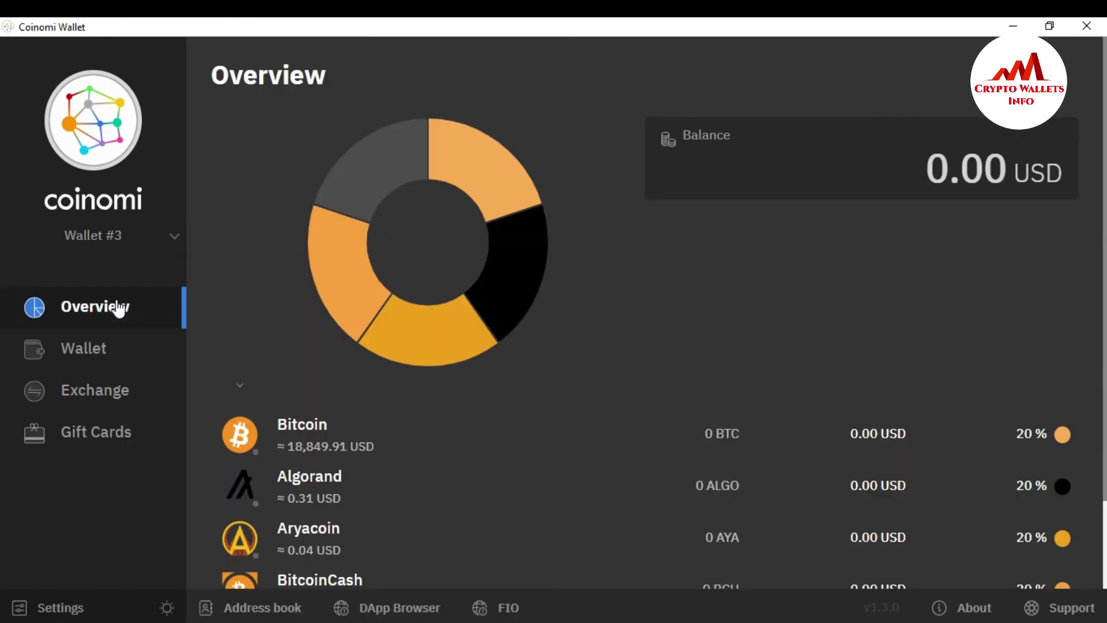
pyautogui.scroll(-2, 576, 288)
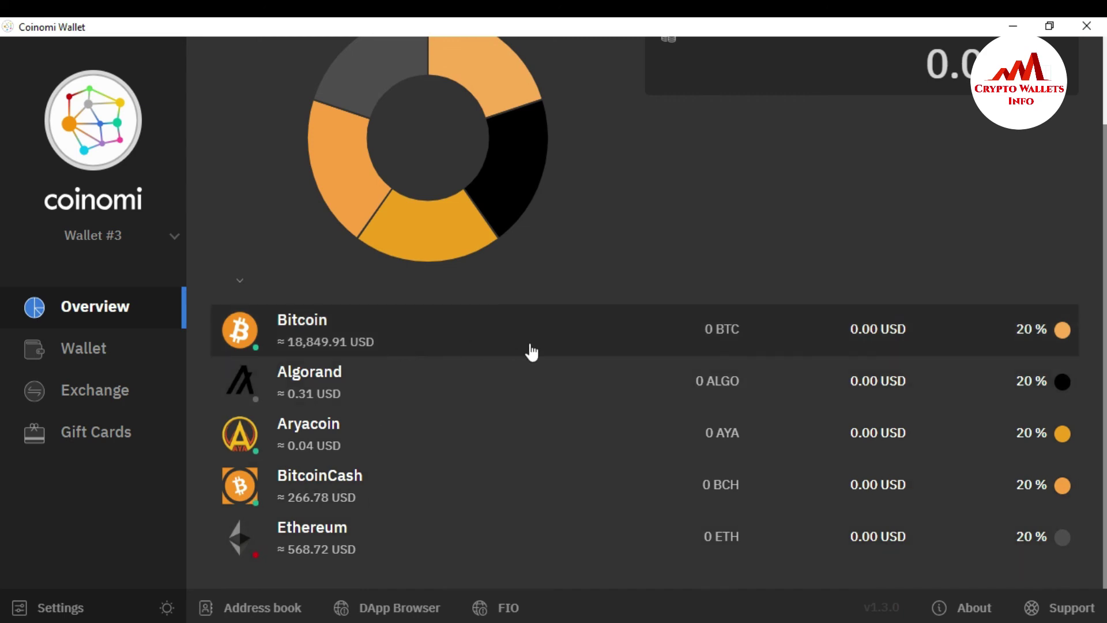
pyautogui.scroll(2, 3, 162)
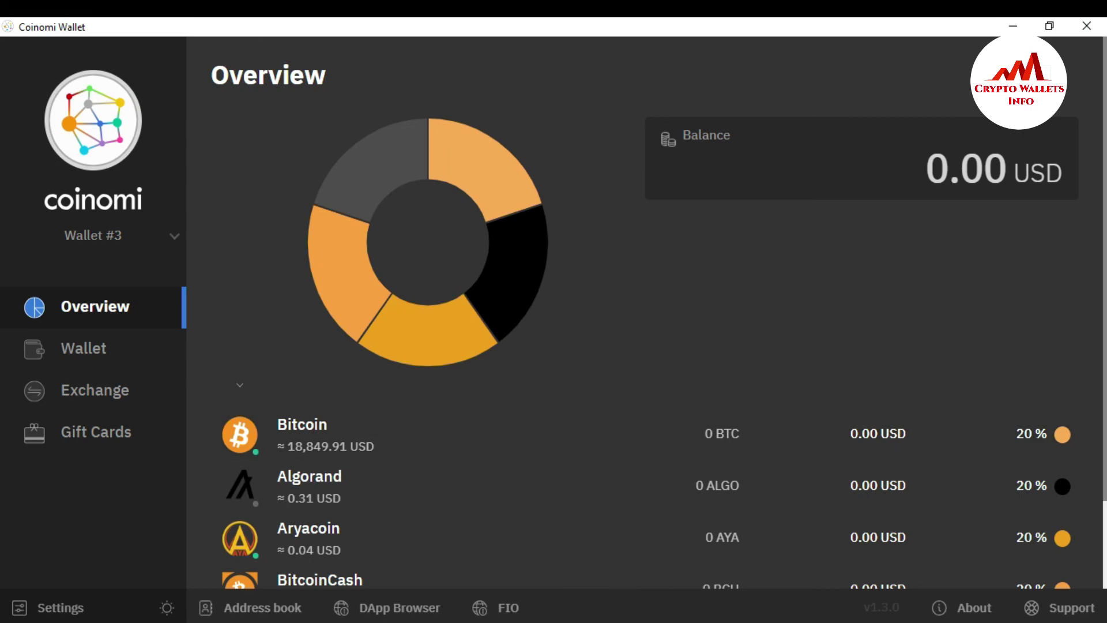
pyautogui.hotkey('alt', 'Tab')
# - Move from the YouTube channel tab to the cryptowalletsinfo.com How to Add Crypto Wallets post
pyautogui.click(89, 30)
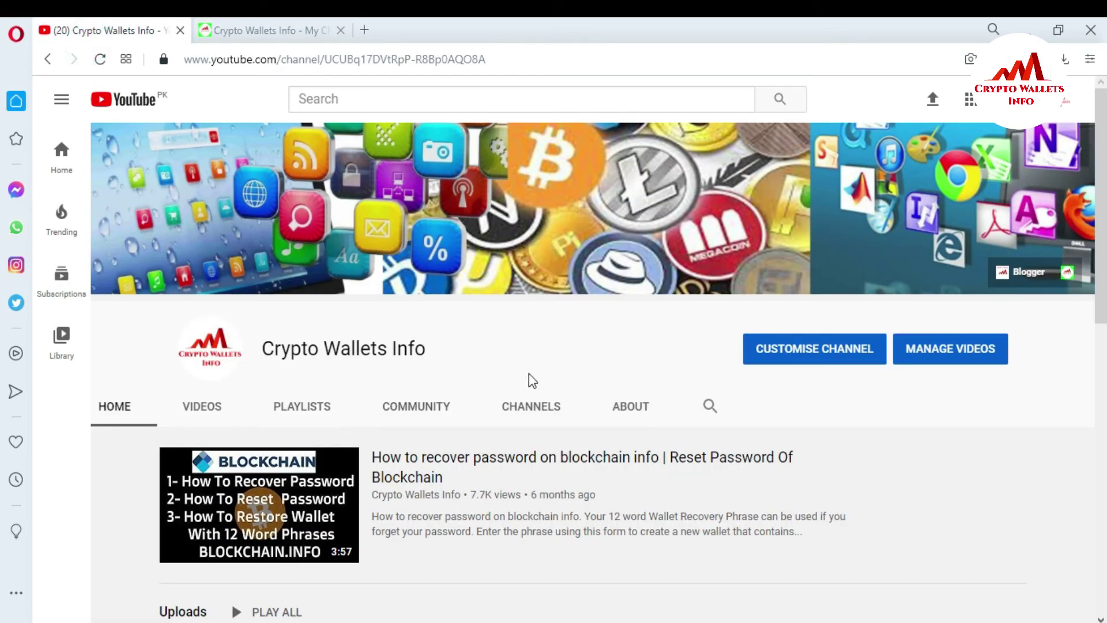
pyautogui.click(223, 27)
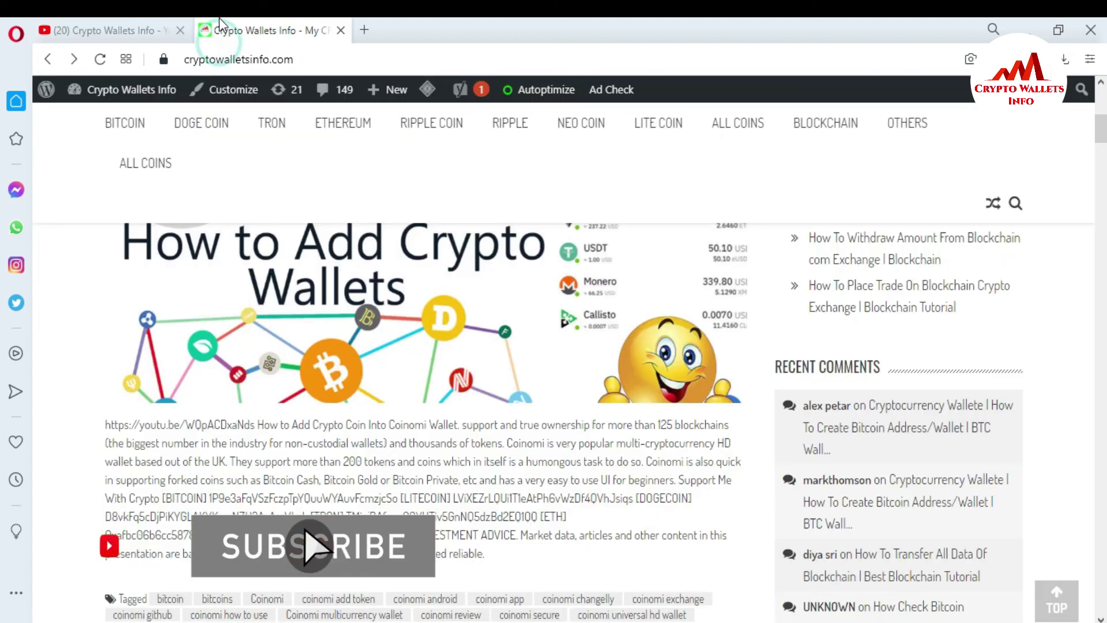